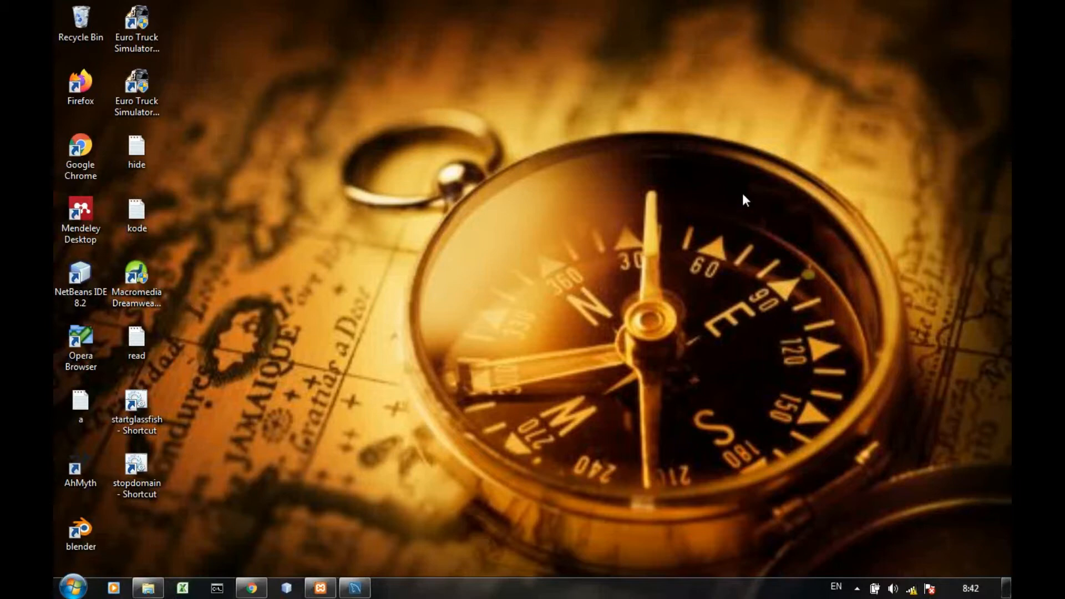
Switch to MySQL Workbench
{"action": "left_click", "coordinate": [355, 587]}
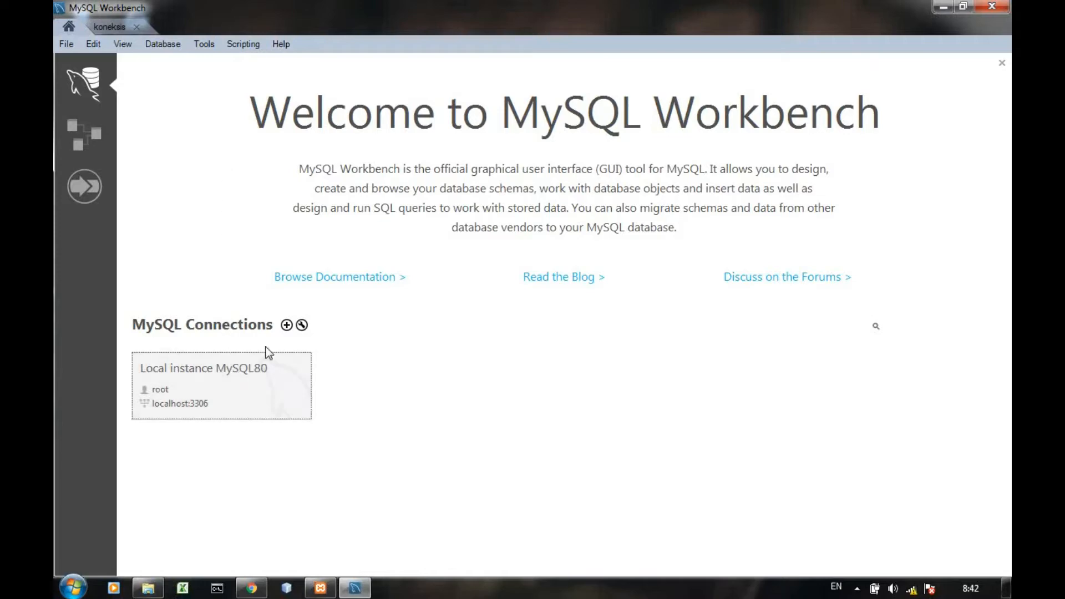
{"action": "left_click", "coordinate": [287, 325]}
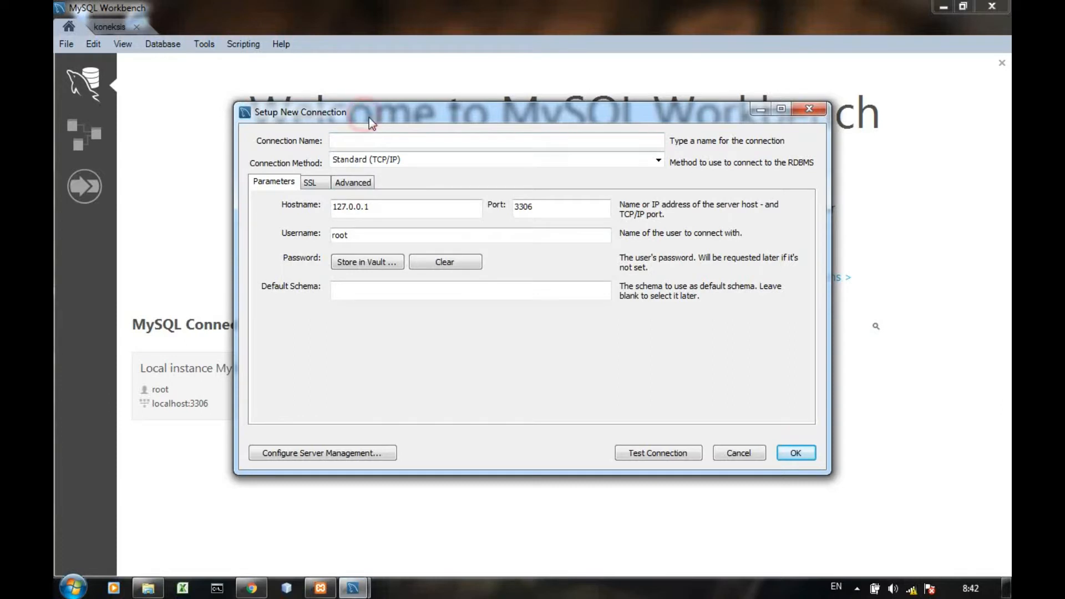
{"action": "left_click_drag", "start_coordinate": [363, 115], "coordinate": [421, 118]}
{"action": "left_click", "coordinate": [420, 142]}
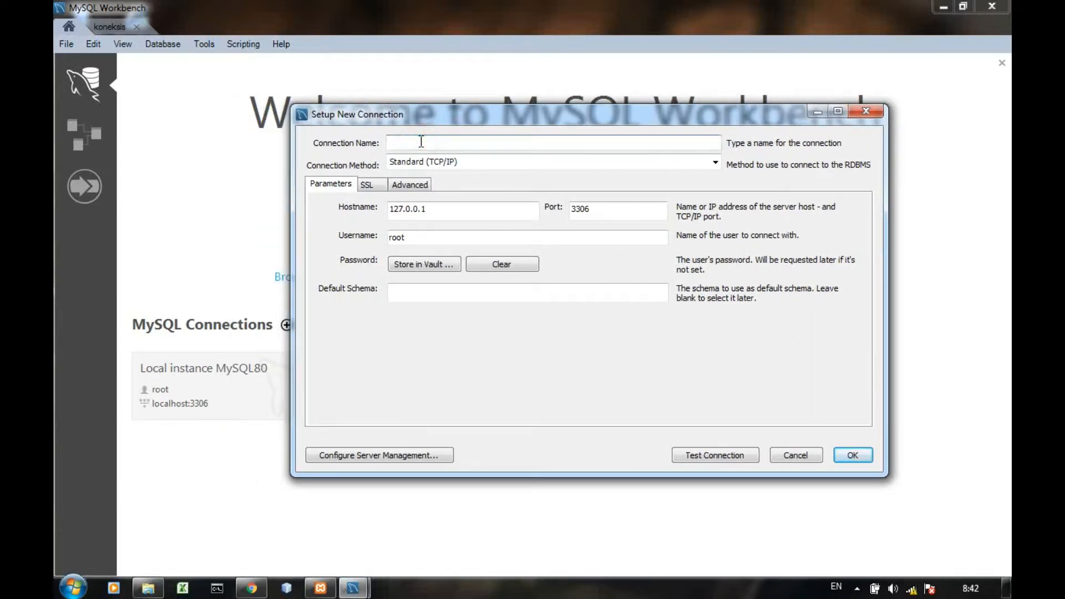
{"action": "type", "text": "nnnn"}
{"action": "left_click", "coordinate": [424, 266]}
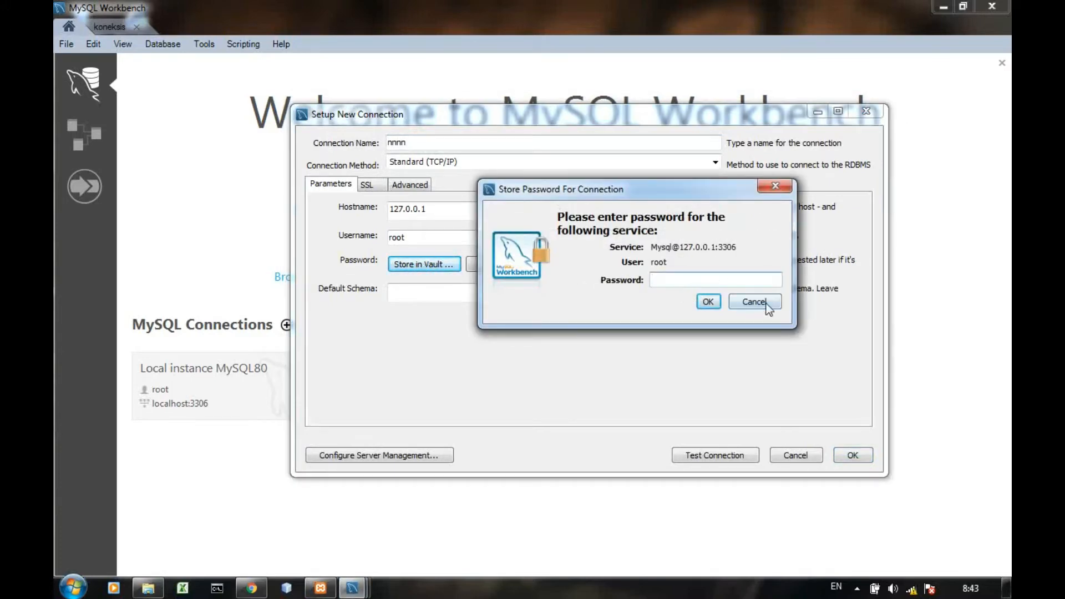
{"action": "left_click", "coordinate": [753, 305]}
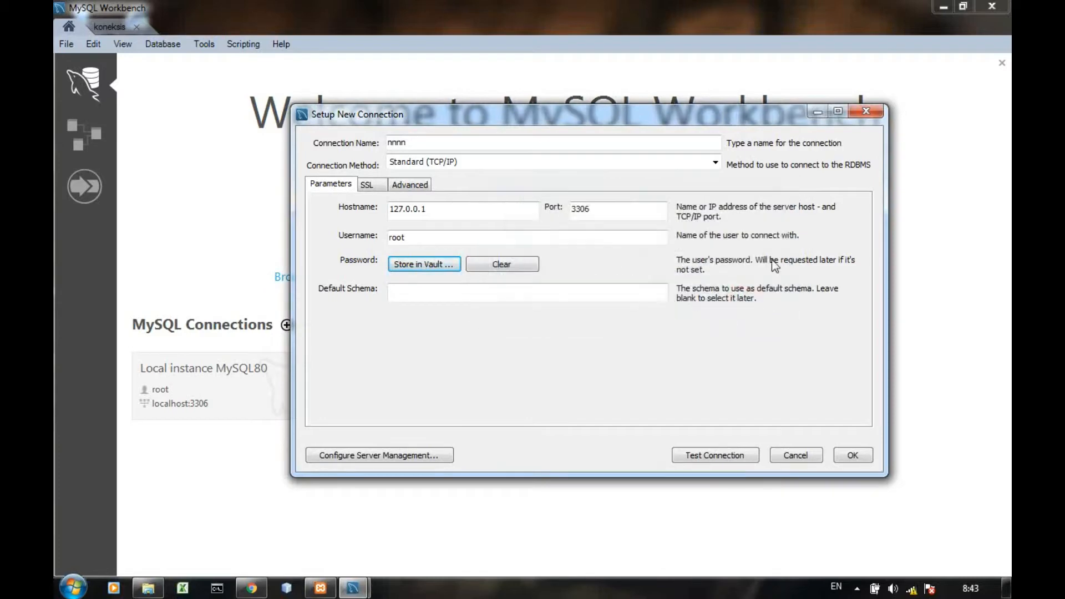
{"action": "left_click", "coordinate": [866, 111]}
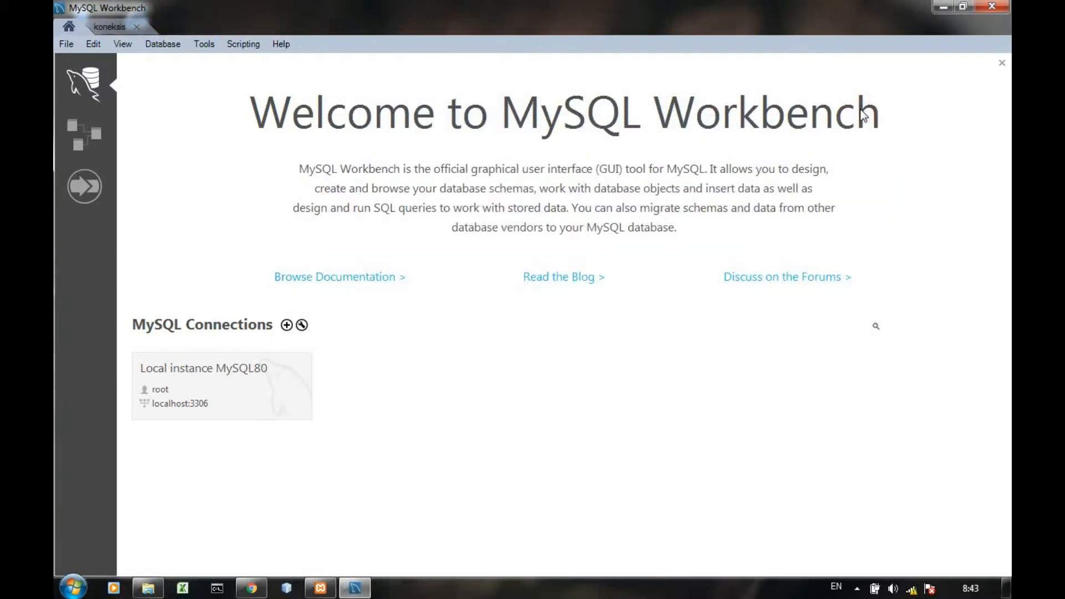
Open the Local instance MySQL80 connection and create a new schema named ussss on the server
{"action": "left_click", "coordinate": [188, 368]}
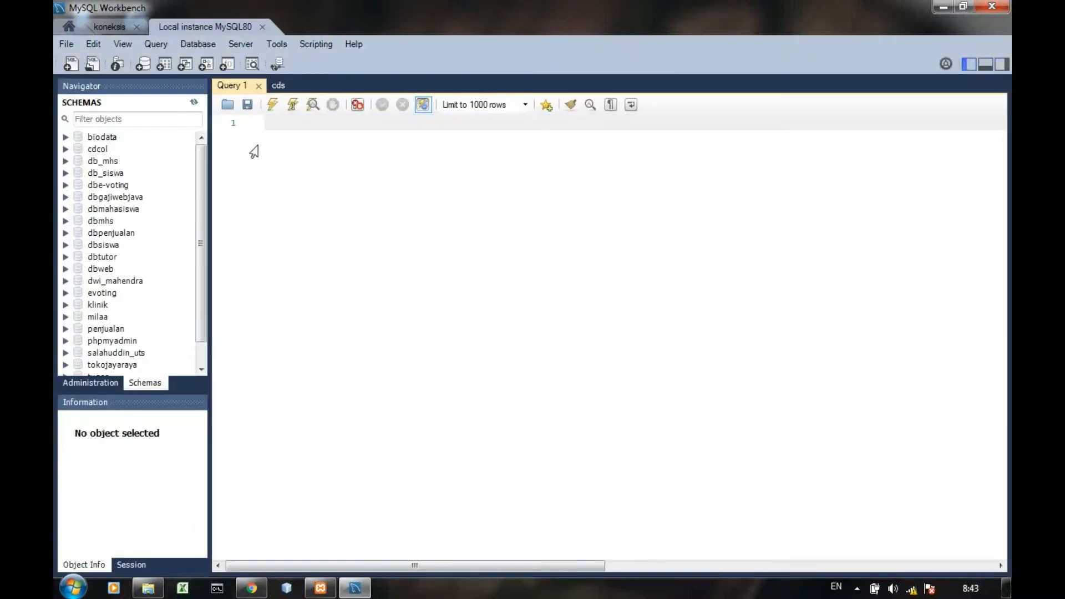
{"action": "left_click", "coordinate": [202, 198]}
{"action": "left_click", "coordinate": [139, 67]}
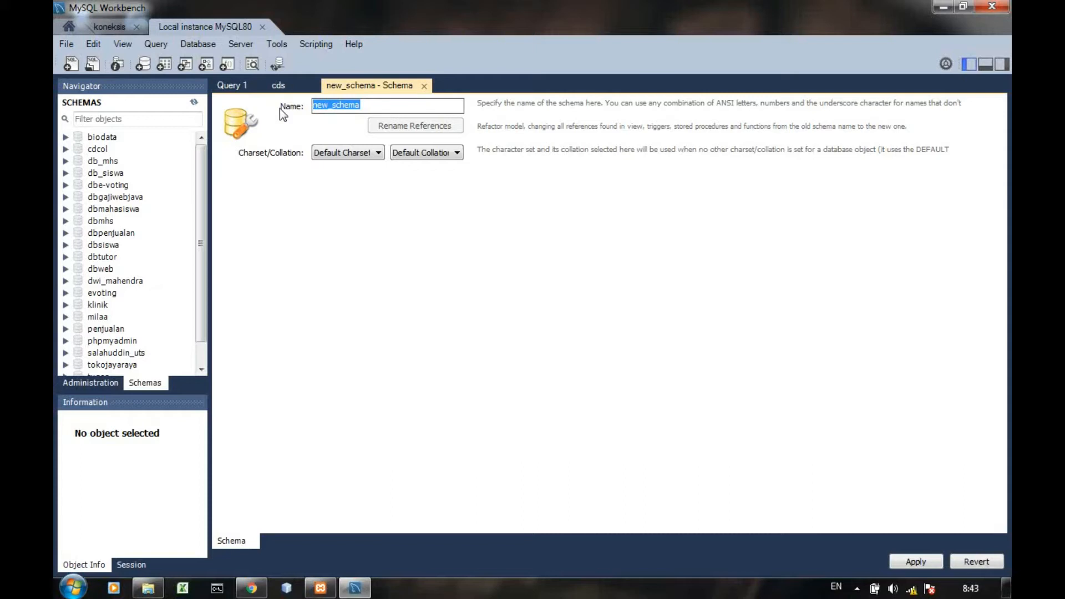
{"action": "type", "text": "ussss"}
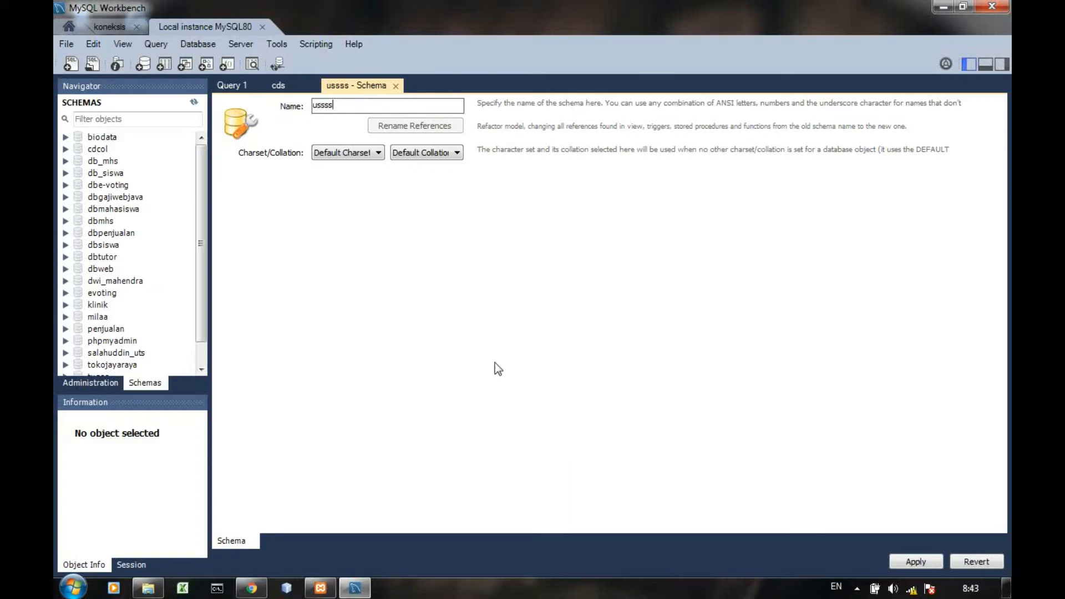
{"action": "left_click", "coordinate": [910, 561]}
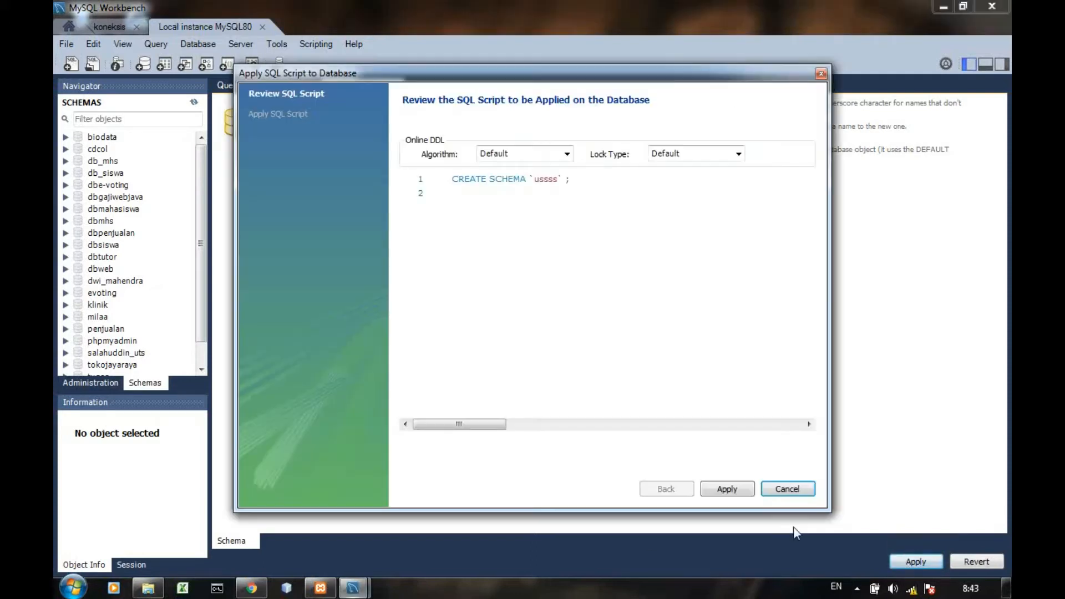
{"action": "left_click", "coordinate": [526, 275]}
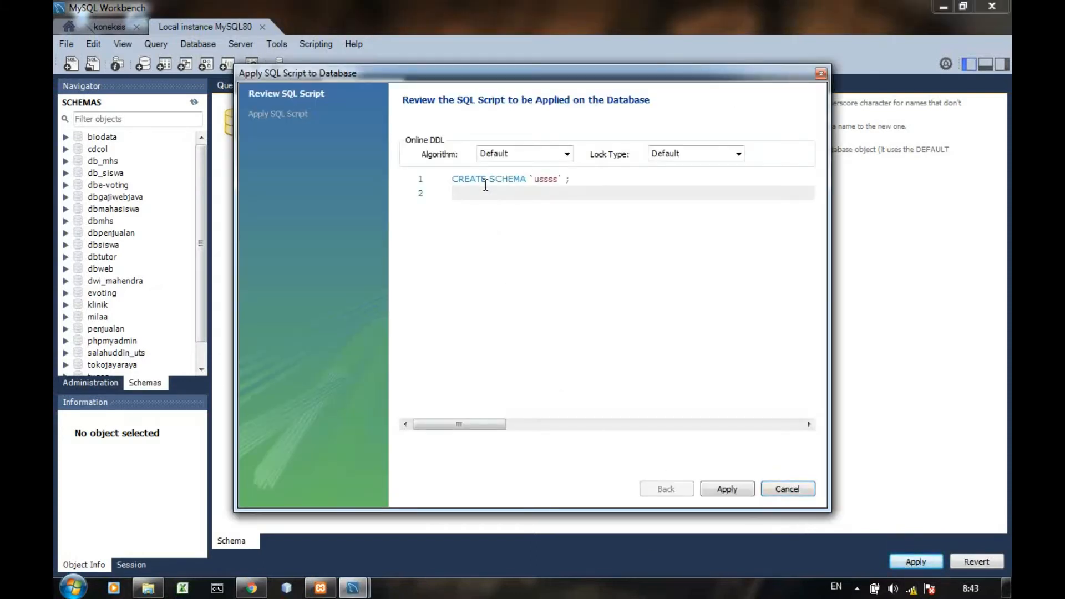
{"action": "left_click", "coordinate": [722, 491]}
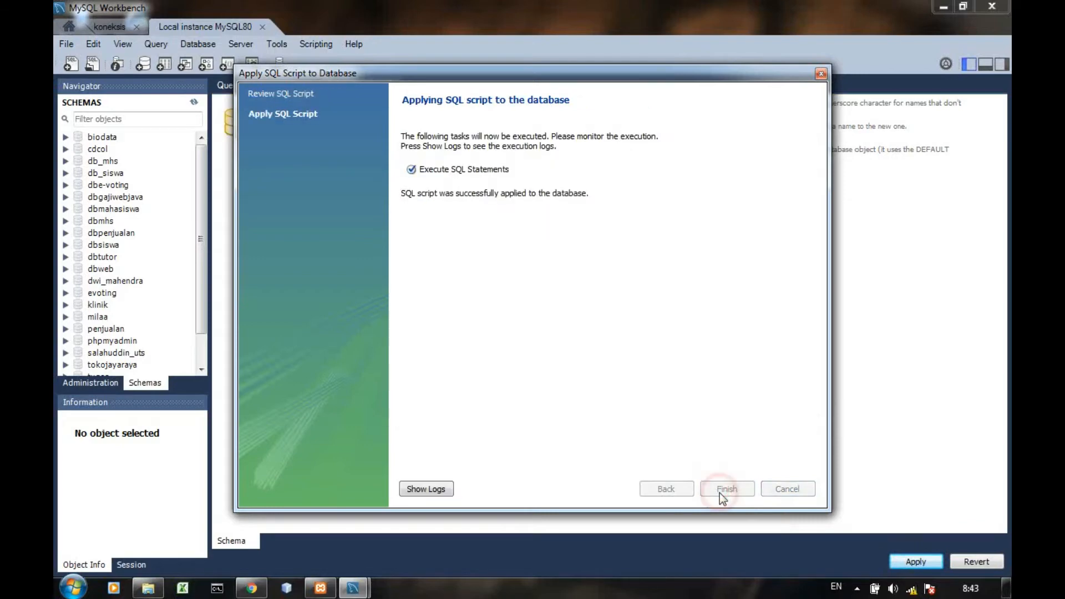
{"action": "left_click", "coordinate": [741, 491]}
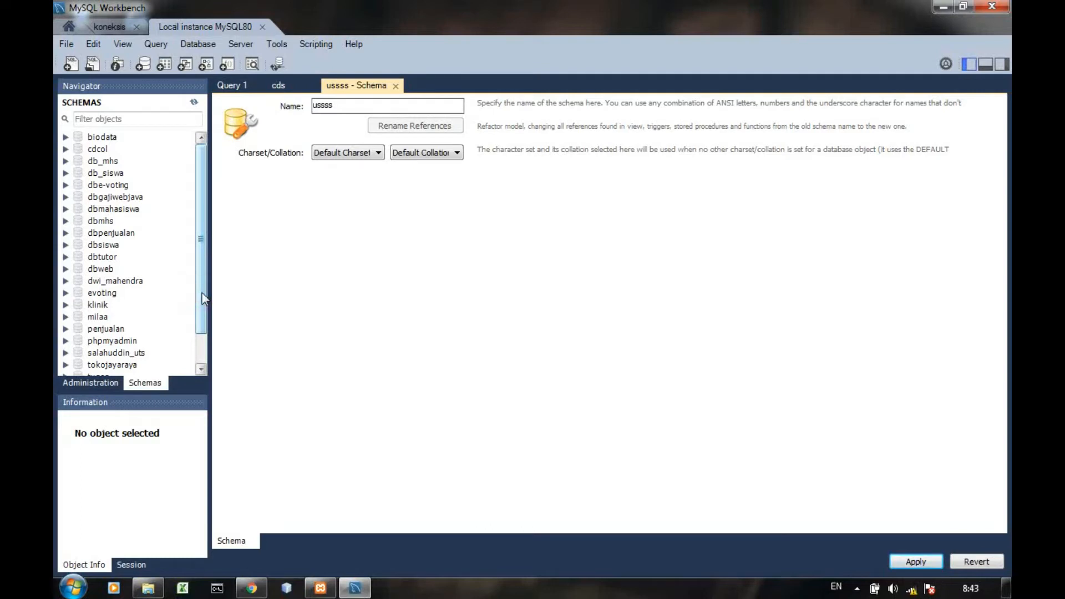
Try to create a new table in the ussss schema
{"action": "scroll", "coordinate": [201, 241], "scroll_direction": "down", "scroll_amount": 1}
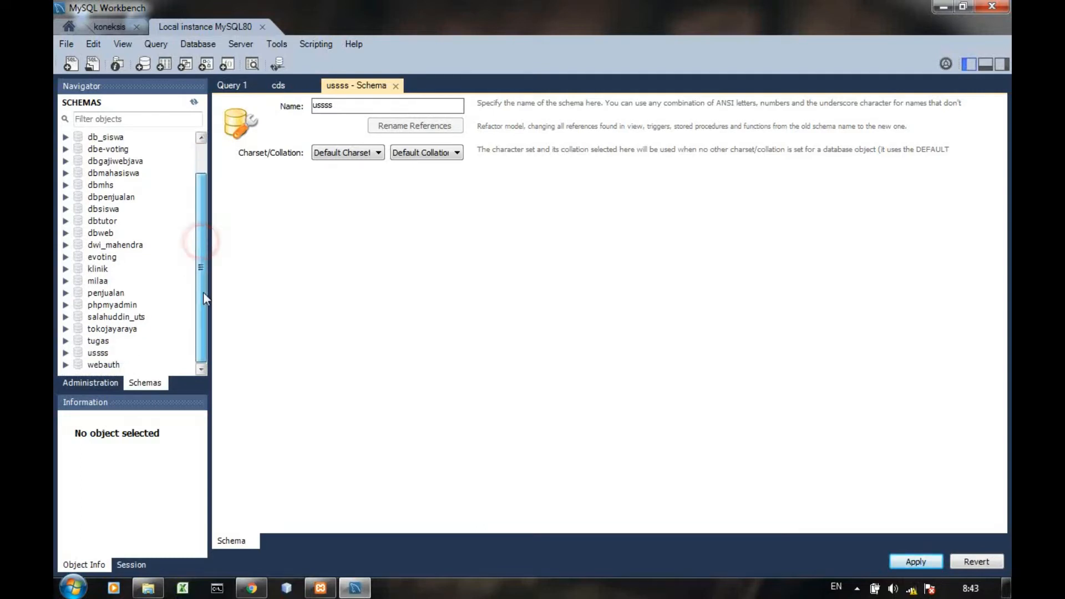
{"action": "left_click", "coordinate": [87, 353]}
{"action": "left_click", "coordinate": [67, 352]}
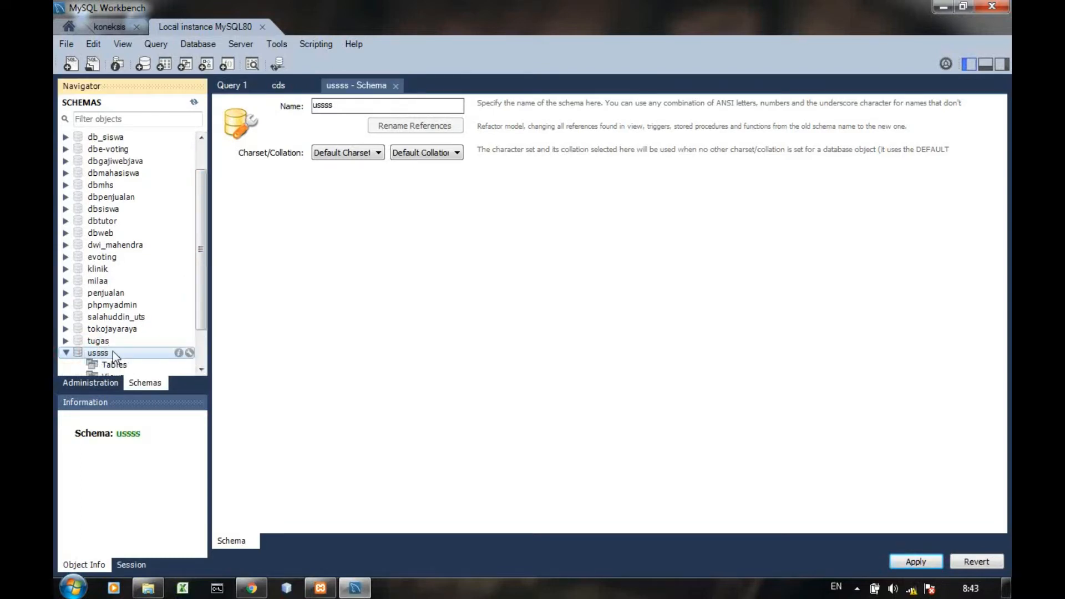
{"action": "double_click", "coordinate": [114, 352]}
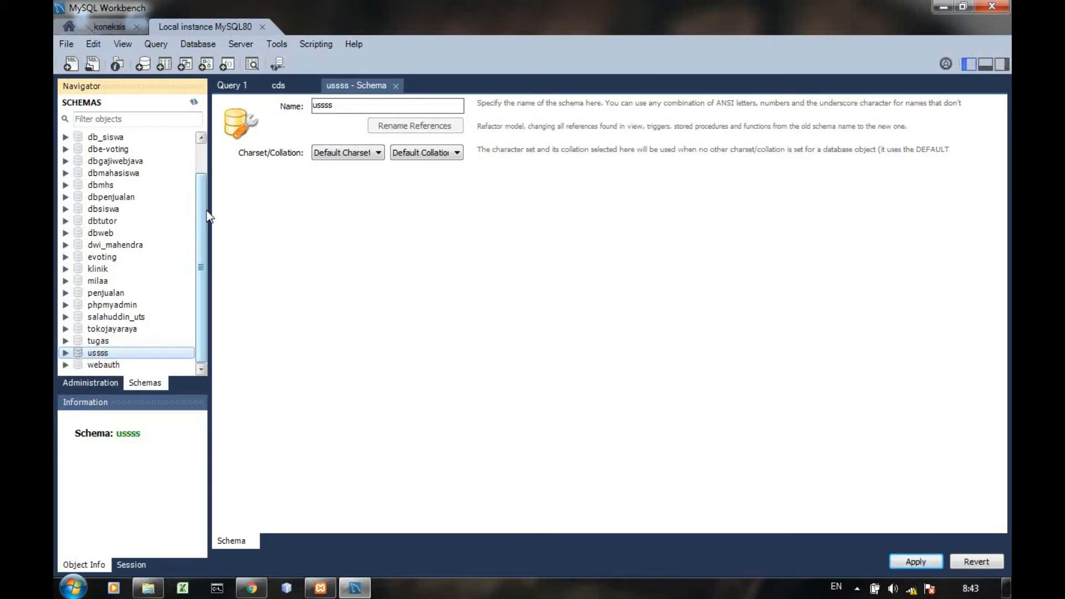
{"action": "scroll", "coordinate": [202, 207], "scroll_direction": "up", "scroll_amount": 1}
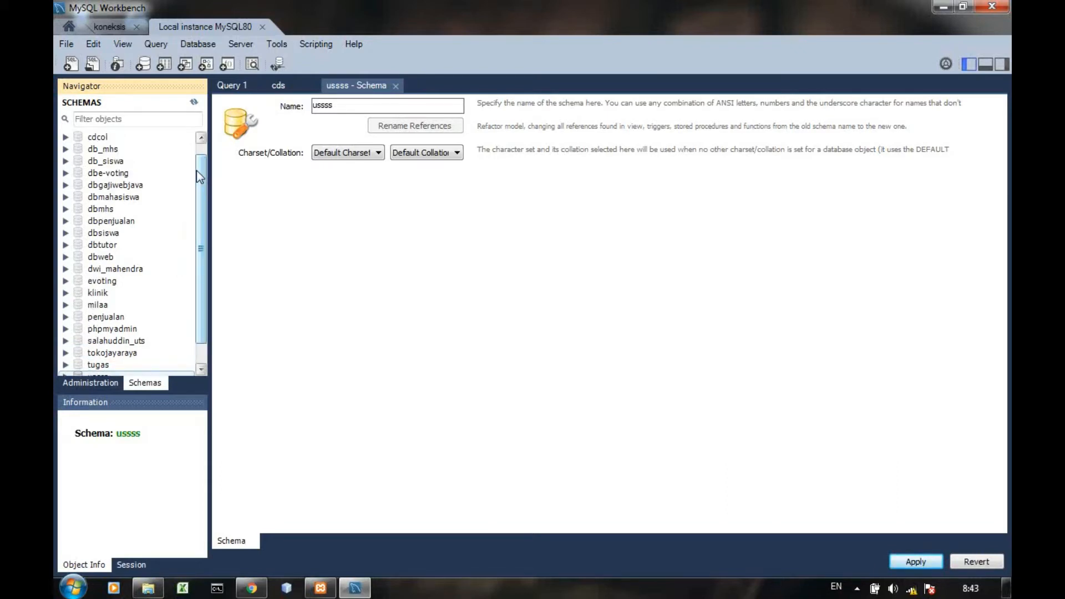
{"action": "left_click", "coordinate": [162, 65]}
{"action": "left_click", "coordinate": [624, 309]}
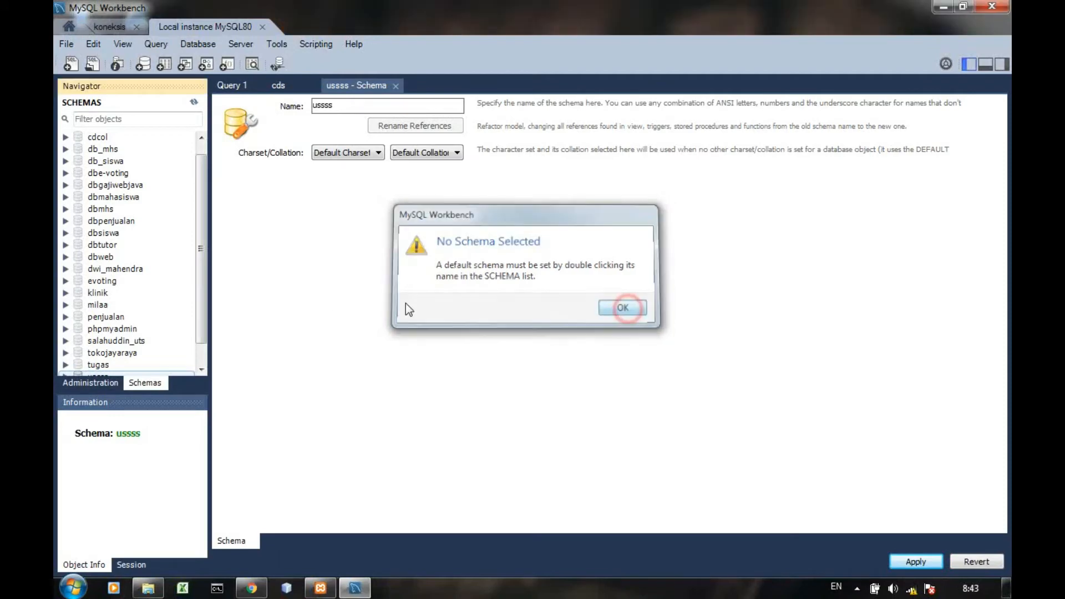
Expand the ussss schema and set it as the default schema
{"action": "left_click_drag", "start_coordinate": [198, 228], "coordinate": [178, 304]}
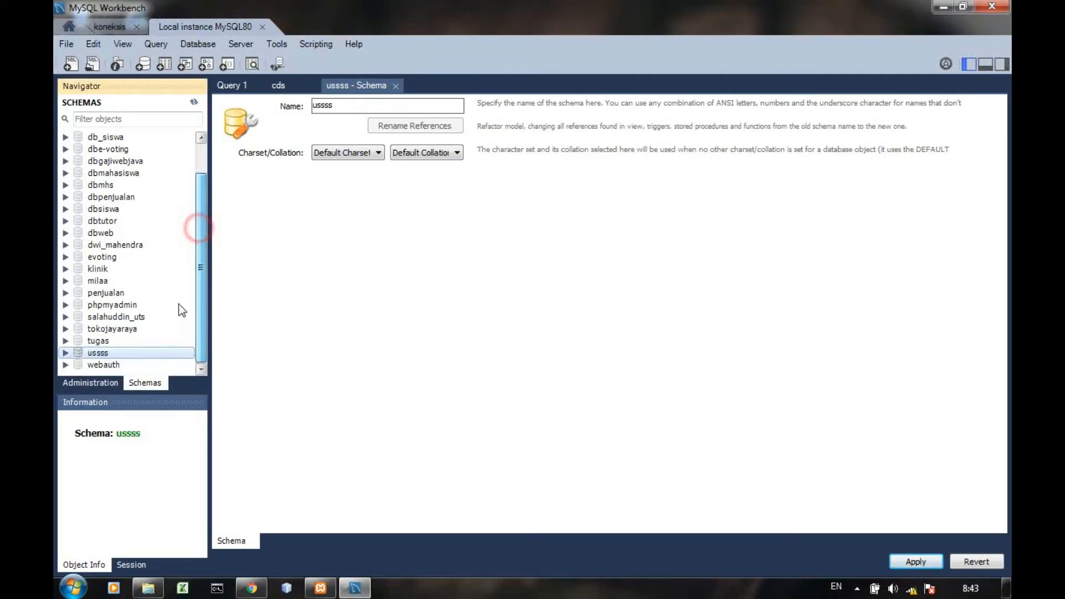
{"action": "left_click", "coordinate": [65, 353]}
{"action": "left_click", "coordinate": [99, 355]}
{"action": "double_click", "coordinate": [99, 354]}
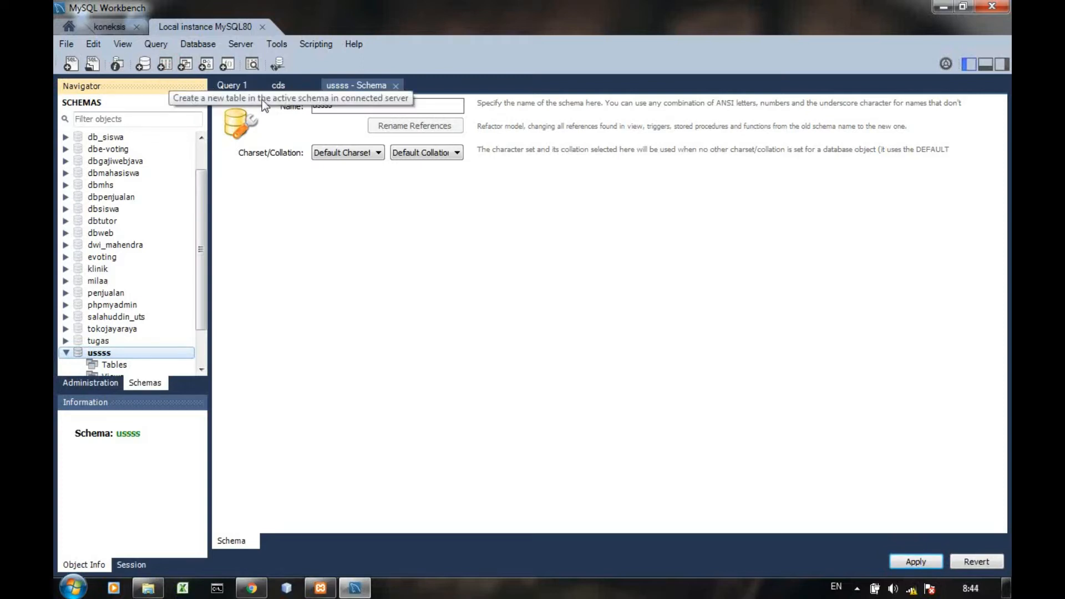
Start a new table in the ussss schema and name it biodata
{"action": "left_click", "coordinate": [165, 64]}
{"action": "double_click", "coordinate": [440, 110]}
{"action": "type", "text": "b"}
{"action": "key", "text": "BackSpace"}
{"action": "key", "text": "BackSpace"}
{"action": "key", "text": "BackSpace"}
{"action": "type", "text": "odata"}
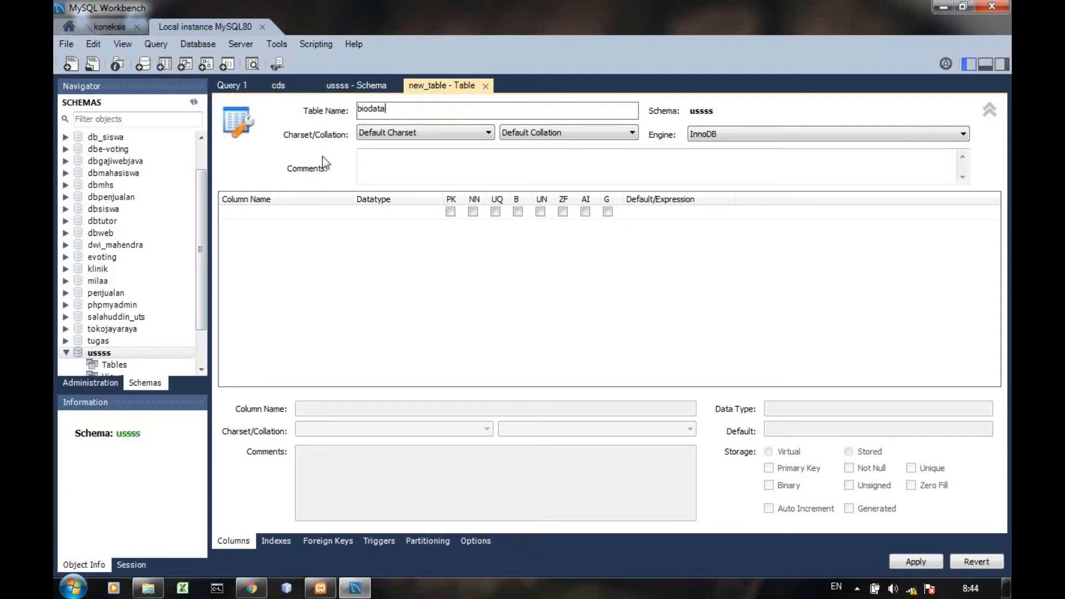
Add columns named id and nama to the biodata table, keeping their default INT and VARCHAR(45) datatypes
{"action": "left_click", "coordinate": [284, 212]}
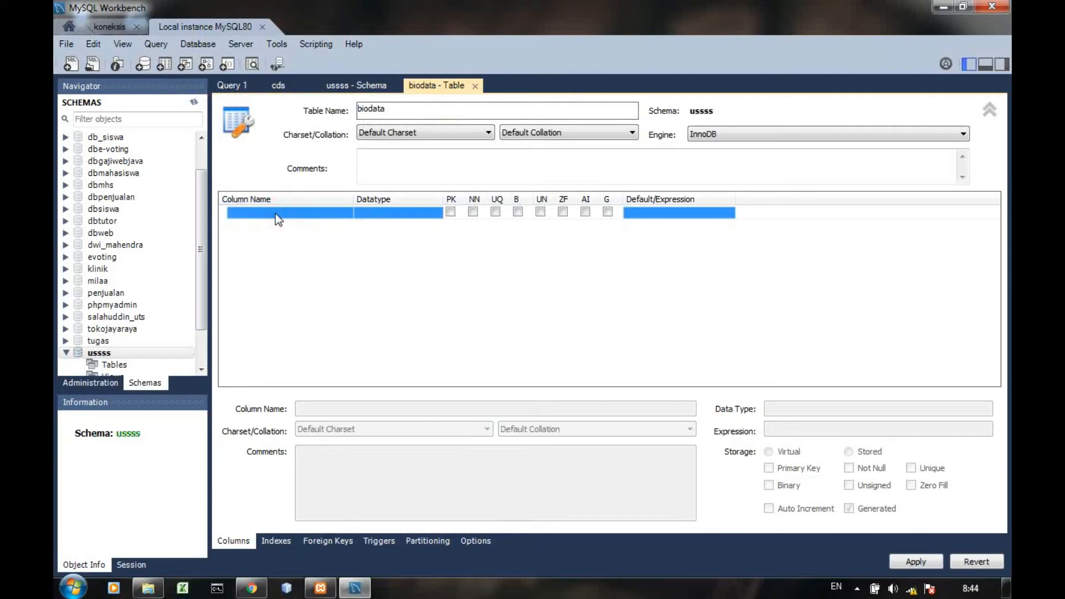
{"action": "left_click", "coordinate": [275, 213]}
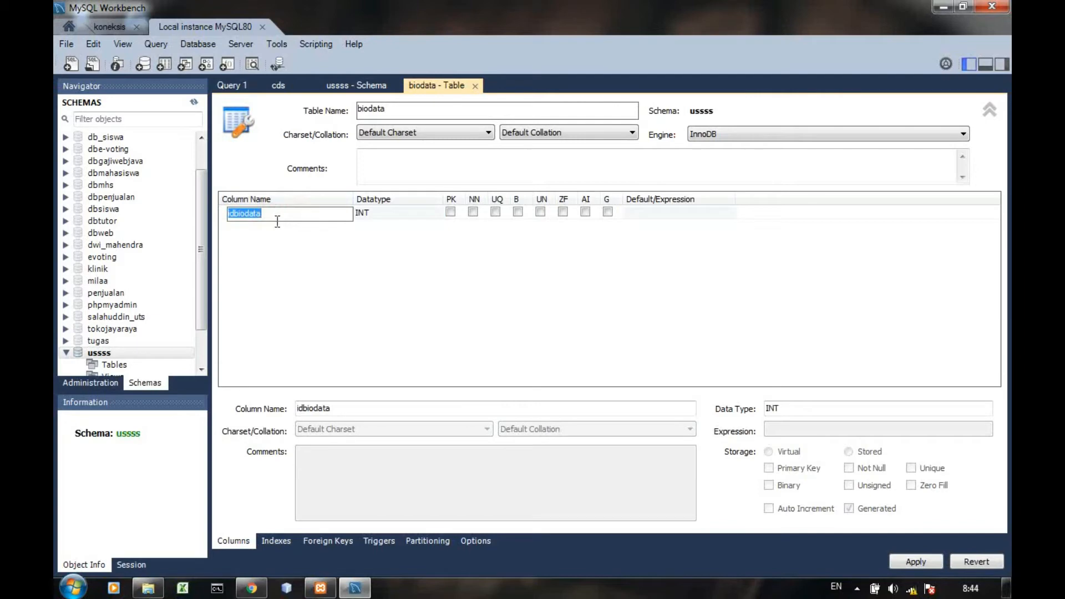
{"action": "type", "text": "id"}
{"action": "left_click", "coordinate": [277, 227]}
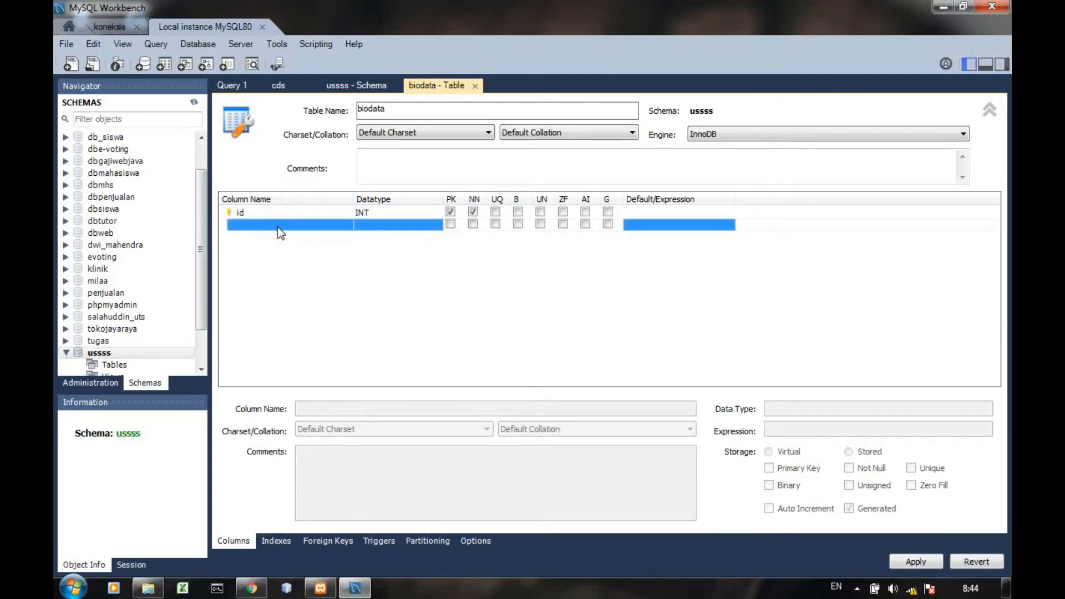
{"action": "left_click", "coordinate": [277, 226]}
{"action": "type", "text": "nama"}
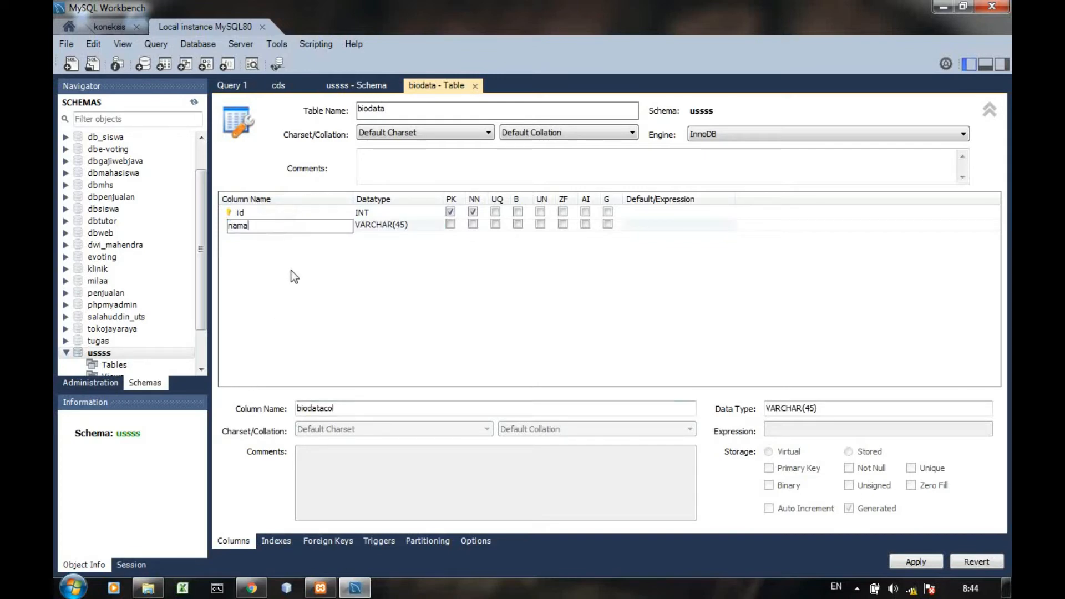
Add a third column named alamat to the biodata table with the default VARCHAR(45) datatype
{"action": "left_click", "coordinate": [294, 238]}
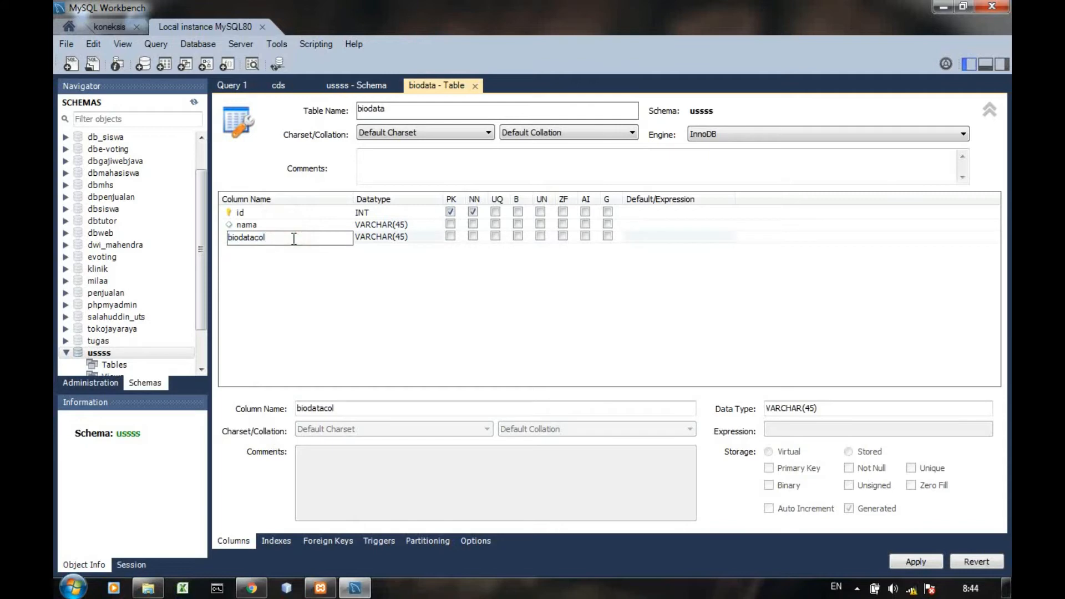
{"action": "key", "text": "BackSpace"}
{"action": "key", "text": "BackSpace"}
{"action": "key", "text": "BackSpace"}
{"action": "key", "text": "BackSpace"}
{"action": "key", "text": "BackSpace"}
{"action": "key", "text": "BackSpace"}
{"action": "key", "text": "BackSpace"}
{"action": "key", "text": "BackSpace"}
{"action": "key", "text": "BackSpace"}
{"action": "type", "text": "alama"}
{"action": "left_click", "coordinate": [344, 260]}
Set the nama and alamat columns to Not Null
{"action": "left_click", "coordinate": [324, 210]}
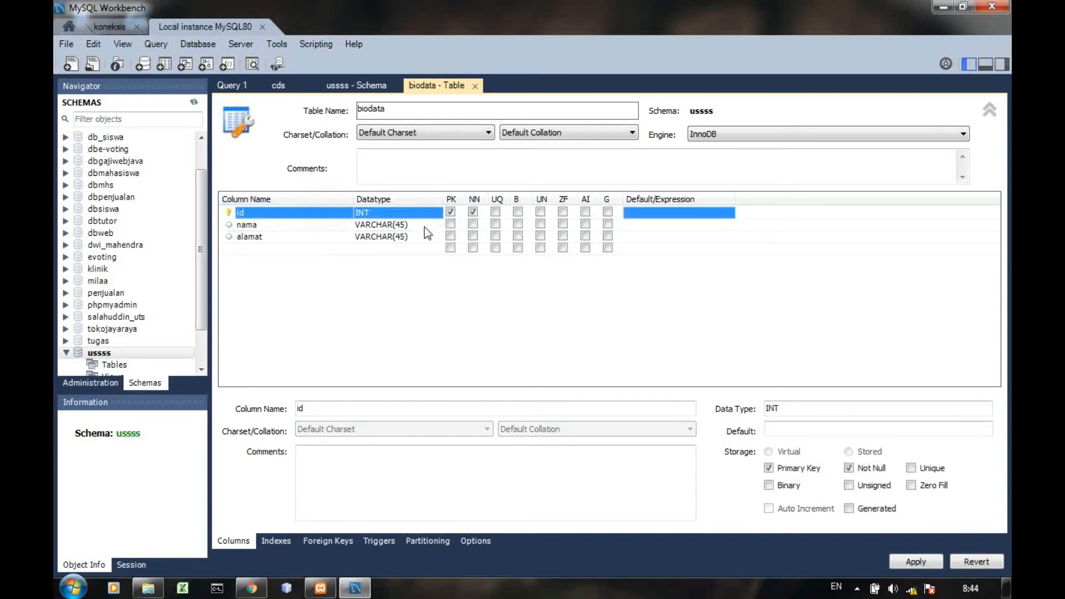
{"action": "left_click", "coordinate": [312, 222]}
{"action": "left_click", "coordinate": [472, 224]}
{"action": "left_click", "coordinate": [473, 236]}
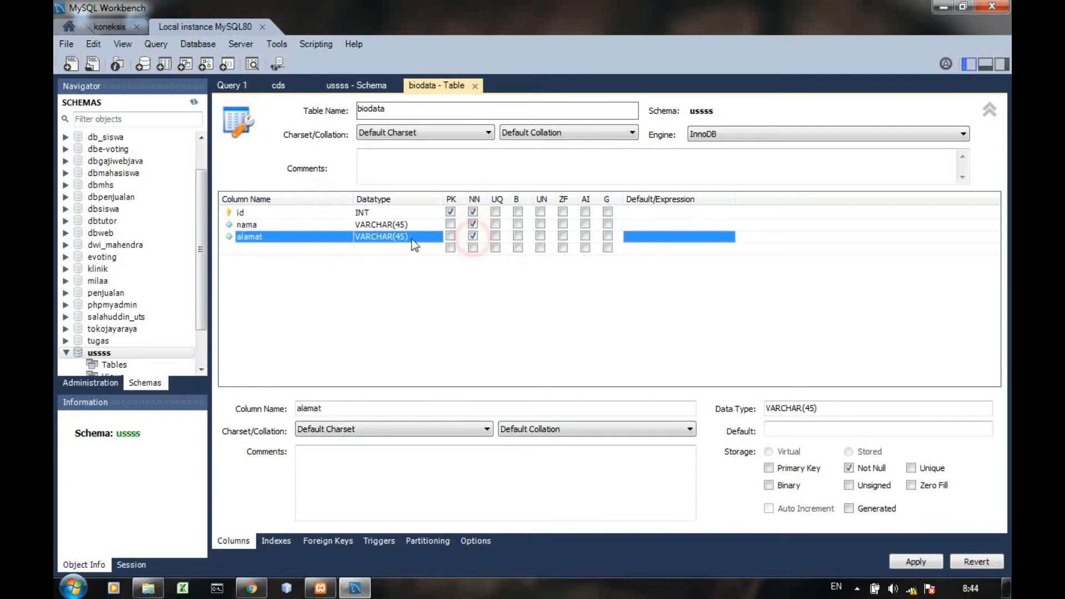
Set the nama column's datatype to VARCHAR(40)
{"action": "left_click", "coordinate": [387, 224]}
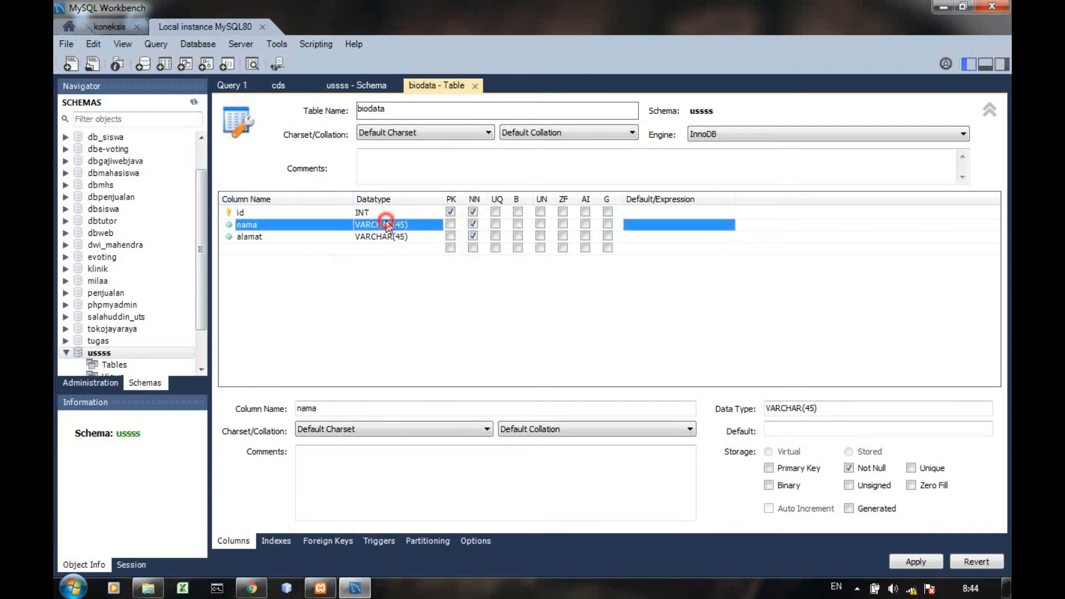
{"action": "left_click", "coordinate": [815, 408]}
{"action": "key", "text": "BackSpace"}
{"action": "type", "text": "0"}
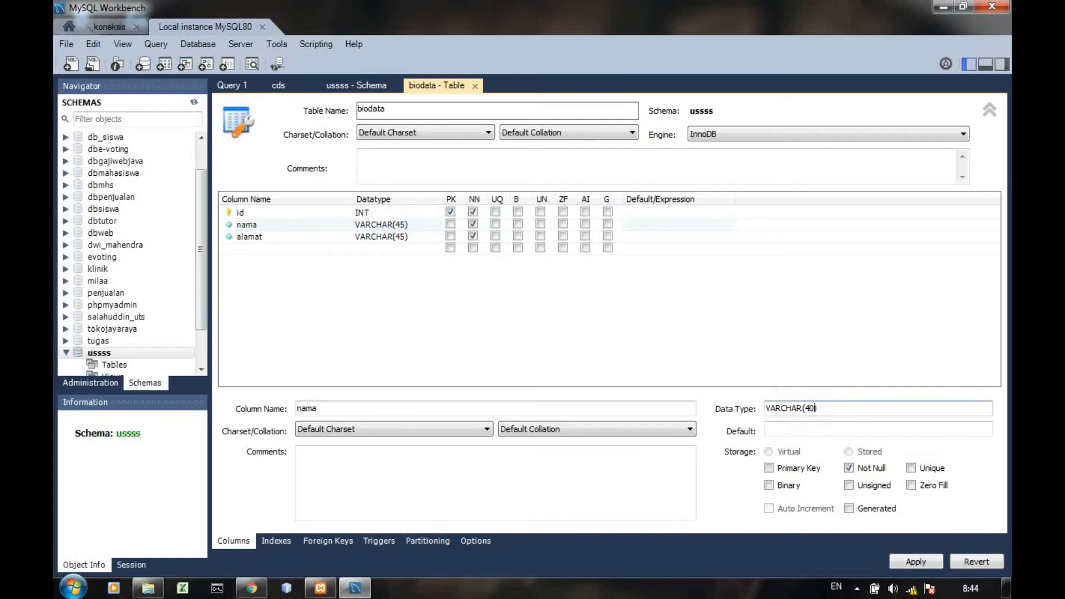
Add a fourth column named ket with the default VARCHAR(45) datatype and make it Not Null
{"action": "left_click", "coordinate": [395, 248]}
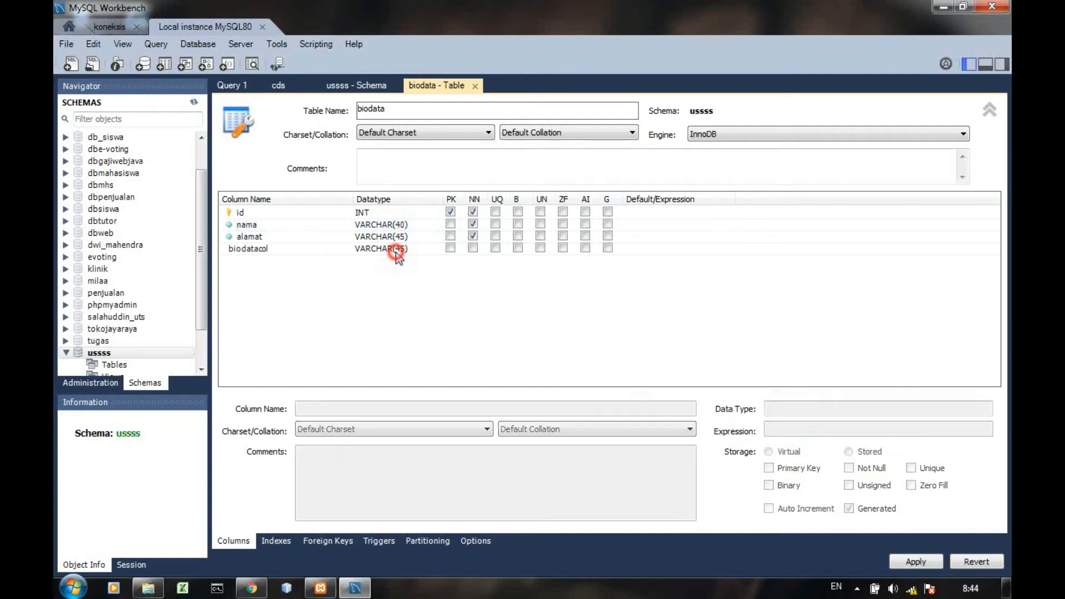
{"action": "left_click", "coordinate": [383, 248]}
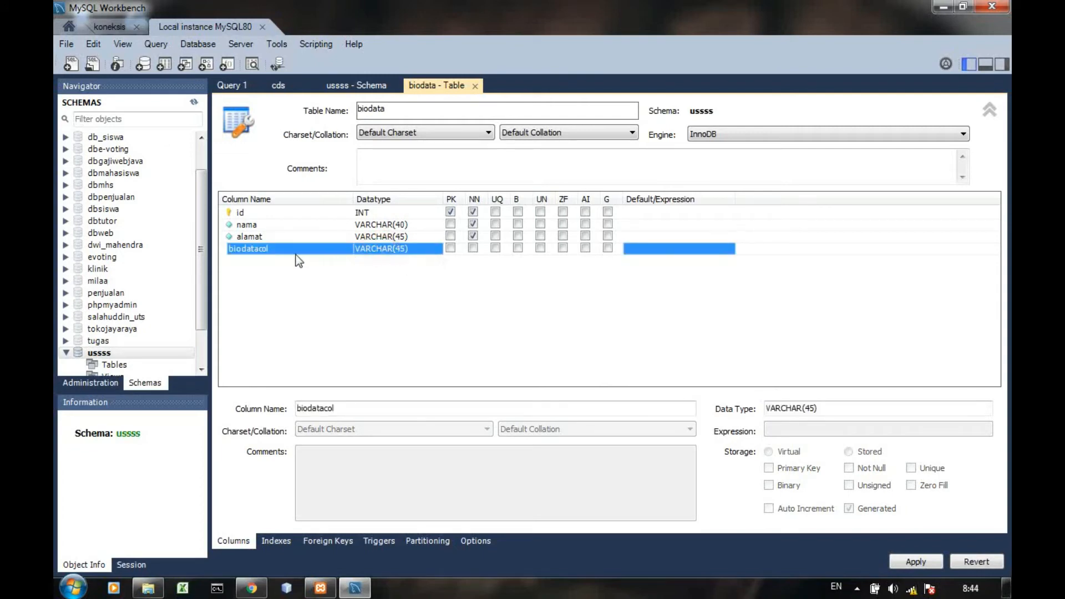
{"action": "left_click", "coordinate": [258, 253]}
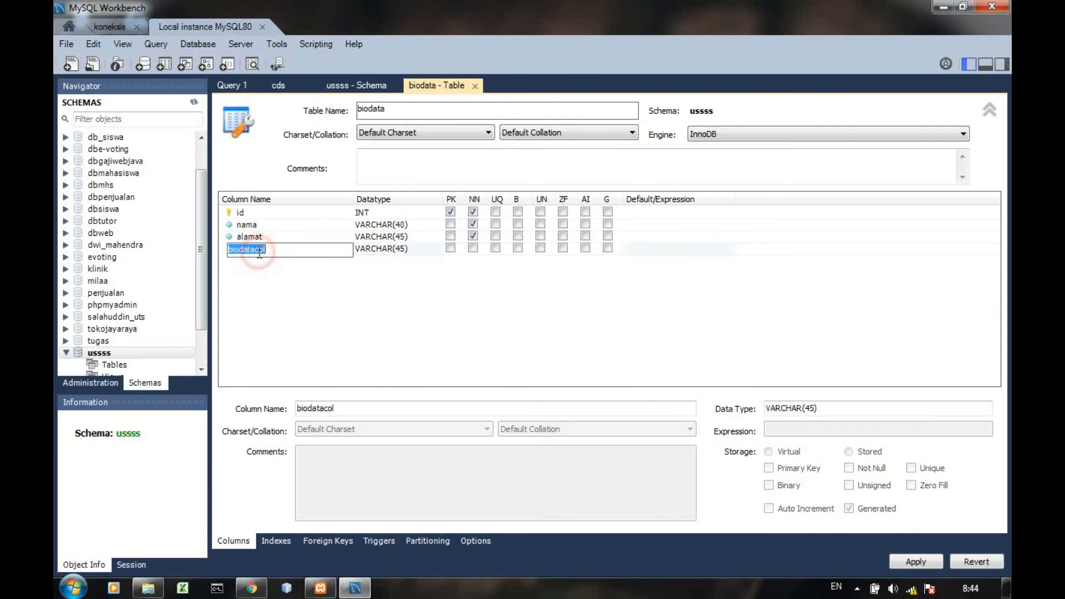
{"action": "type", "text": "ke"}
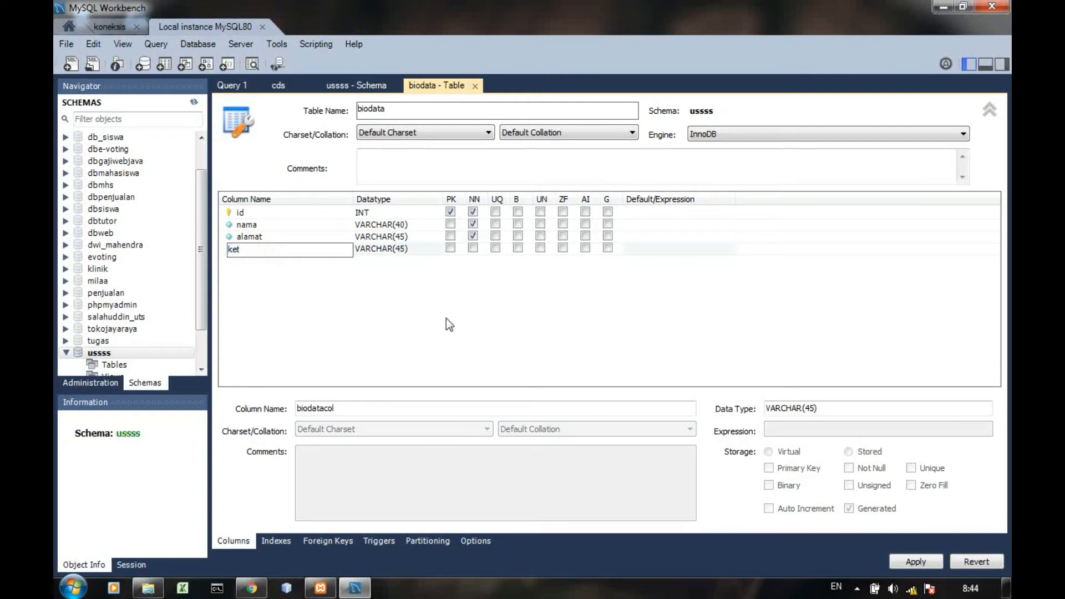
{"action": "type", "text": "t"}
{"action": "left_click", "coordinate": [473, 248]}
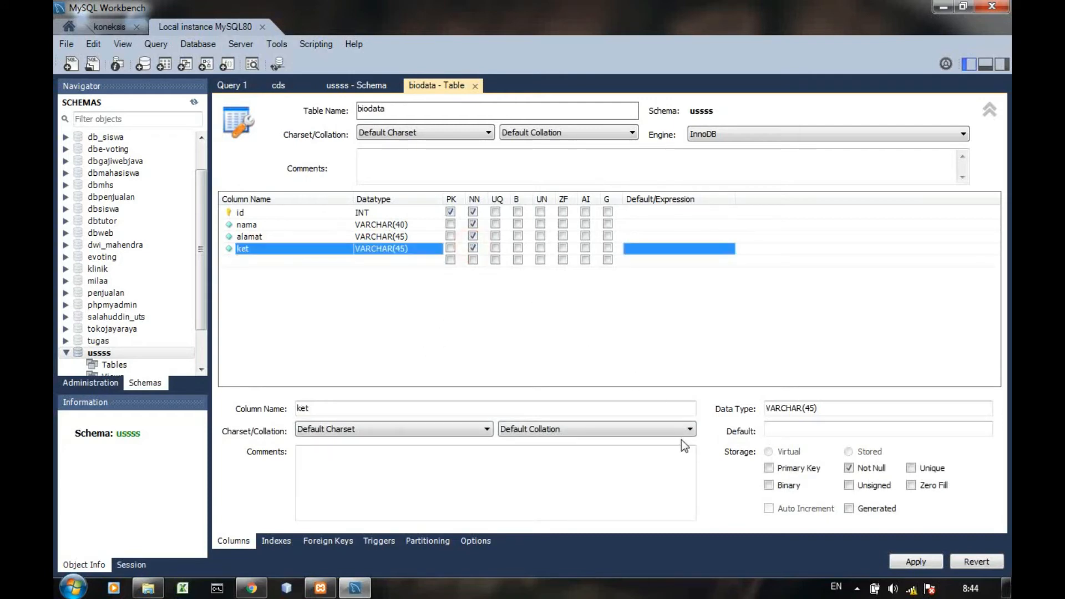
Apply the biodata table definition to the database and finish the SQL script wizard
{"action": "left_click", "coordinate": [901, 562]}
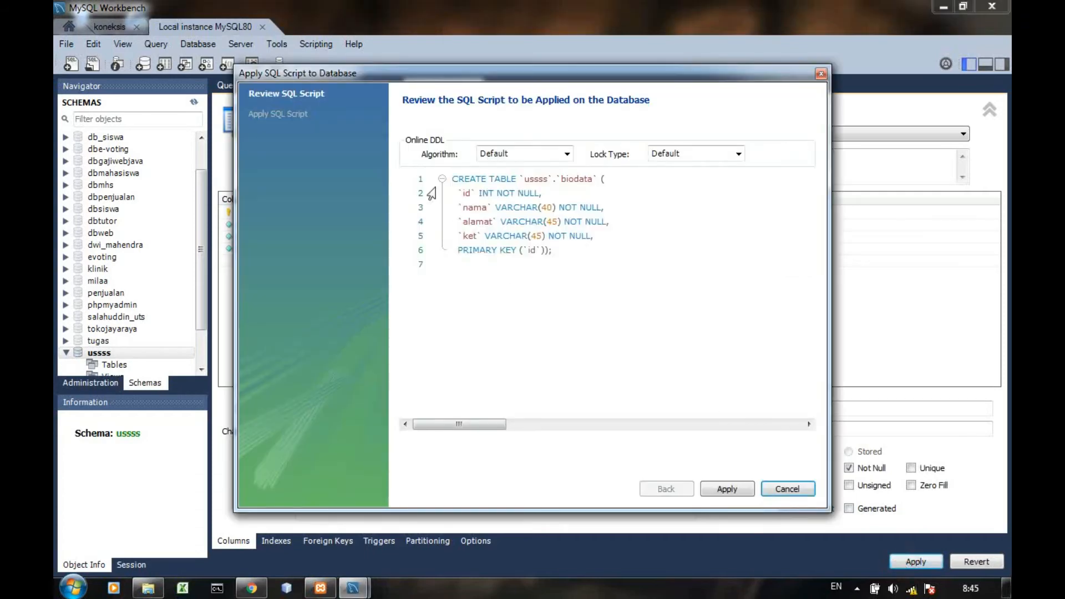
{"action": "left_click", "coordinate": [726, 489]}
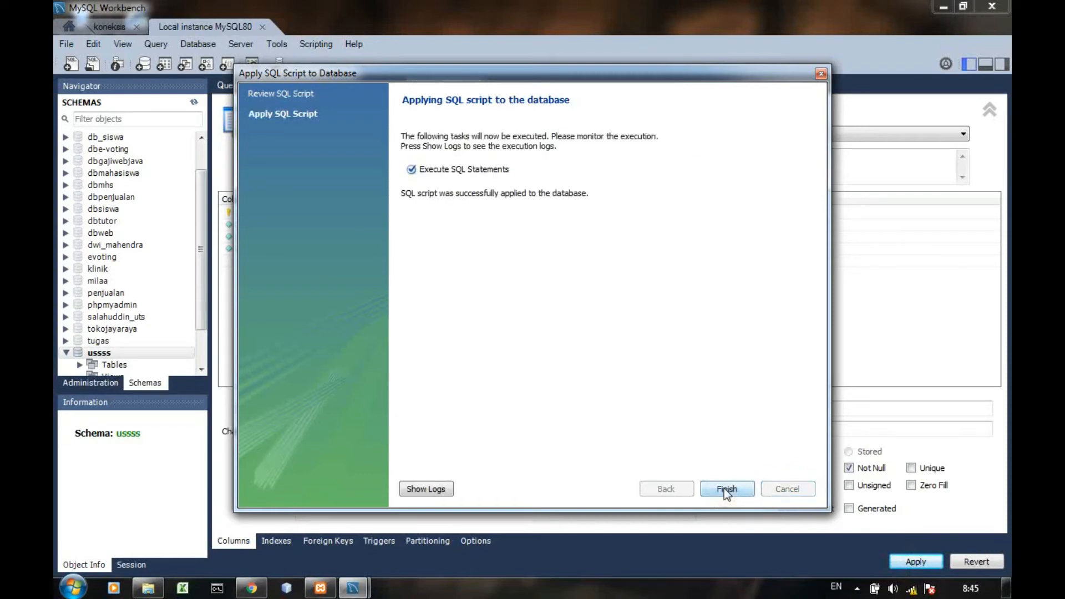
{"action": "left_click", "coordinate": [727, 489]}
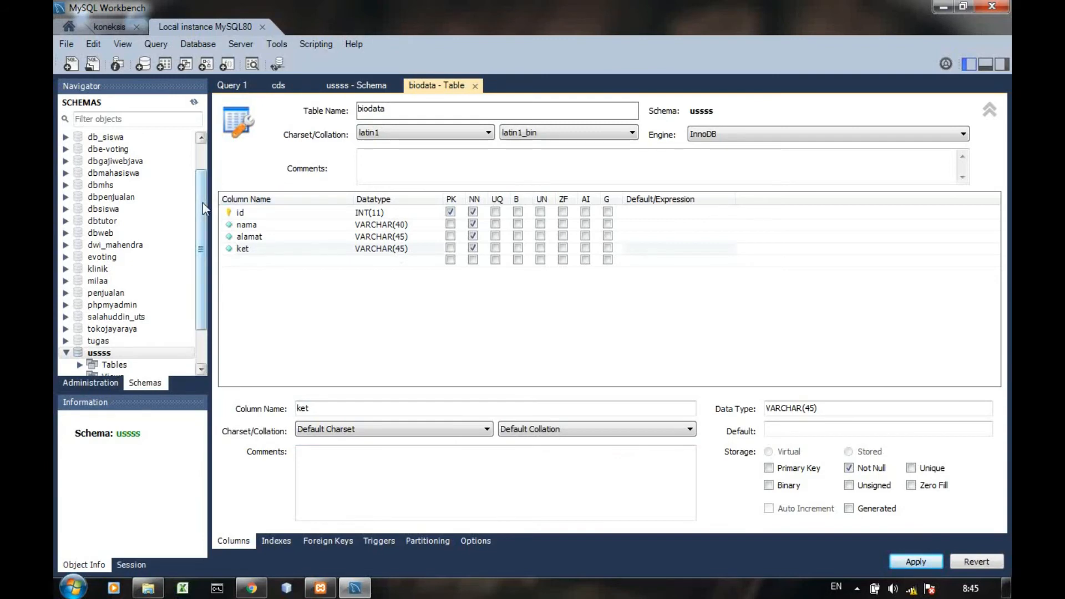
Expand the tables of the ussss schema and open the biodata table's rows in a result grid
{"action": "left_click_drag", "start_coordinate": [201, 202], "coordinate": [202, 242]}
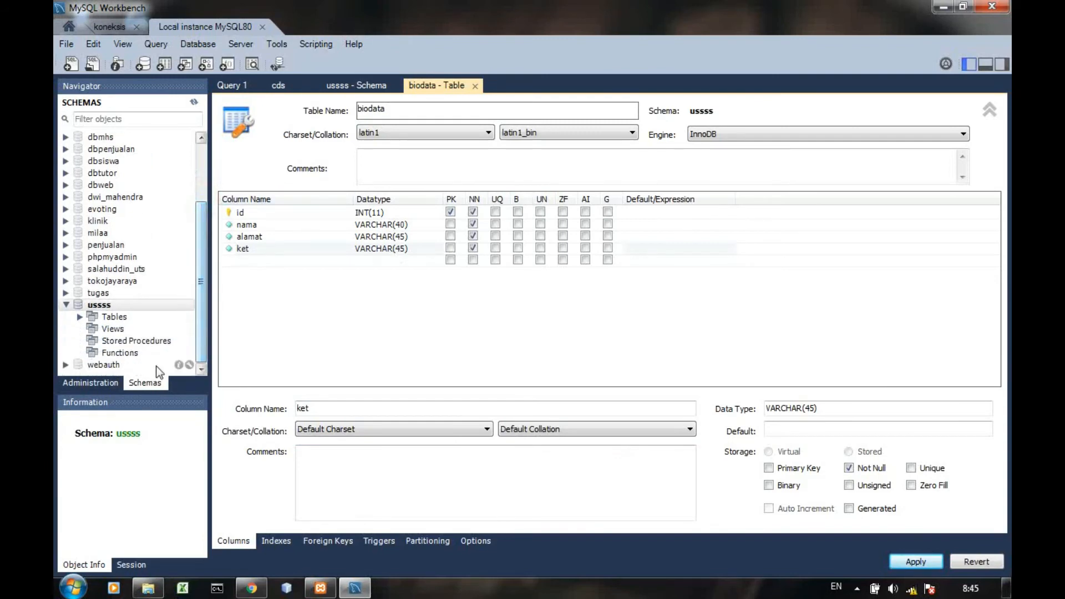
{"action": "left_click", "coordinate": [149, 320]}
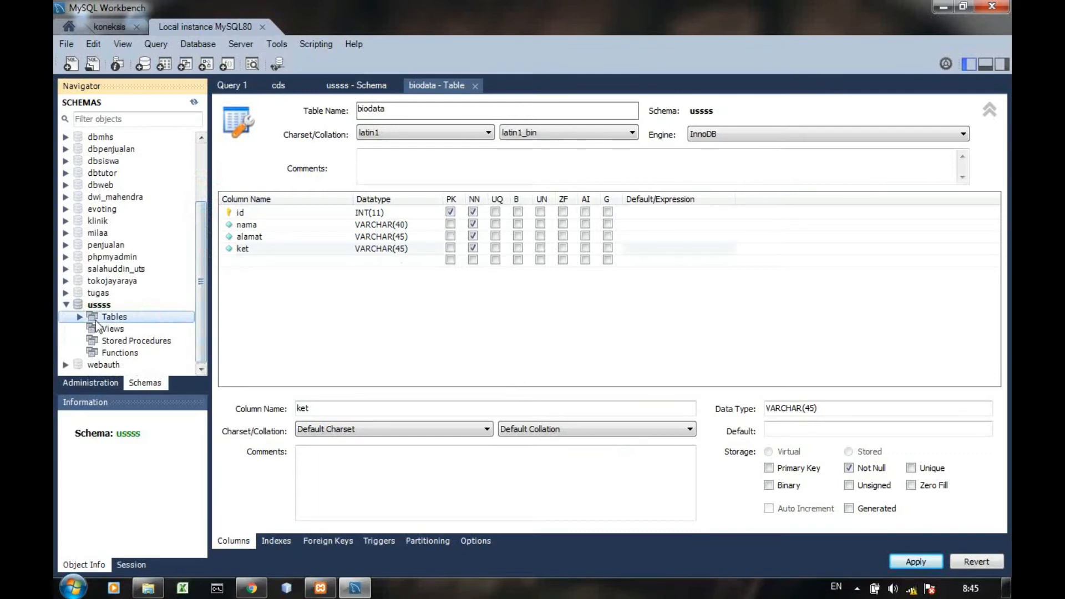
{"action": "left_click", "coordinate": [81, 318]}
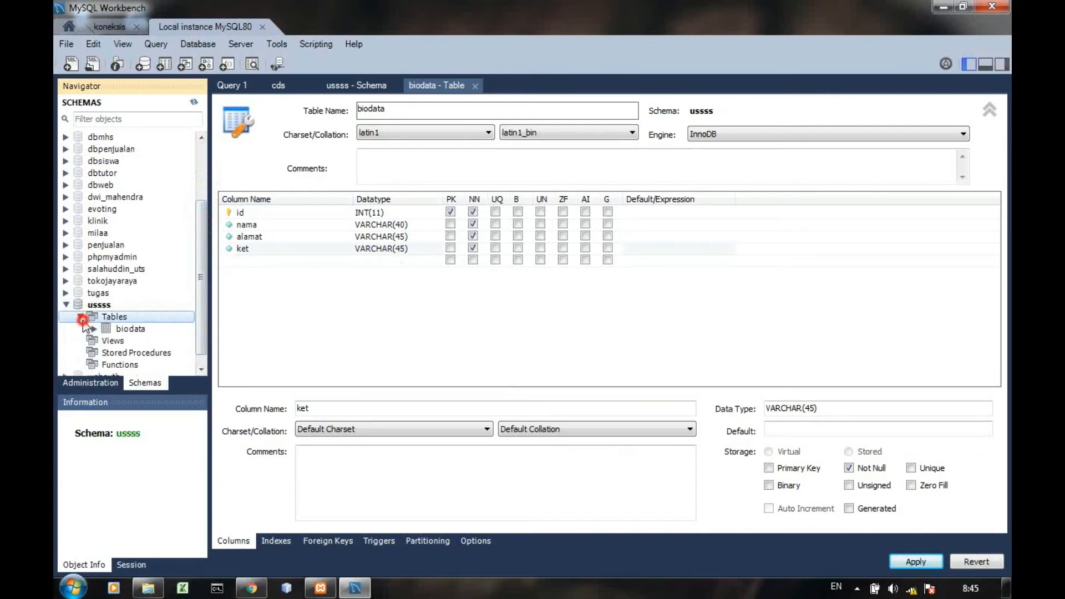
{"action": "left_click", "coordinate": [117, 328]}
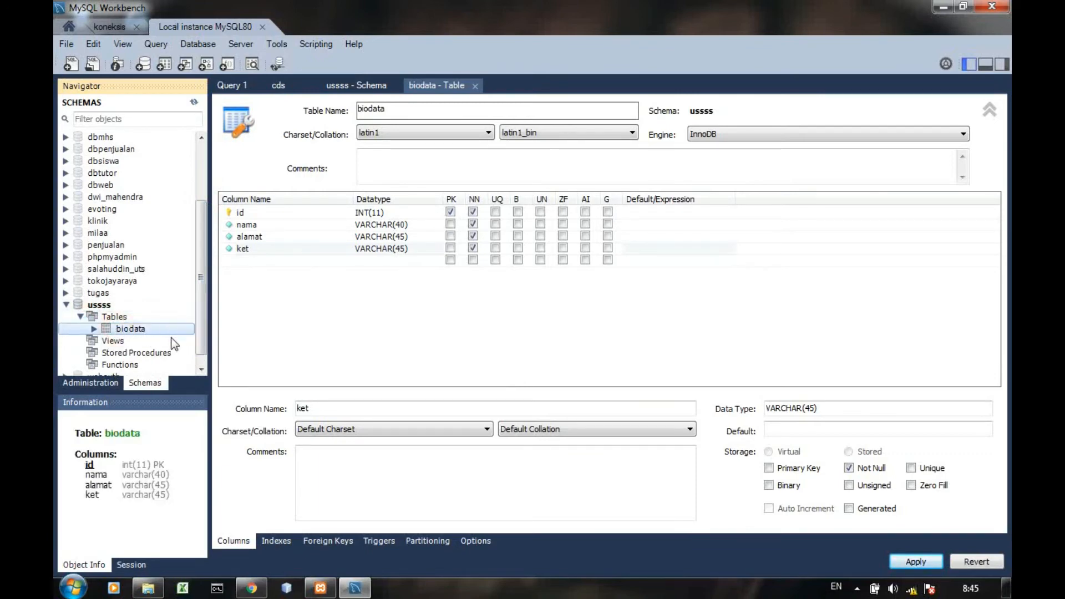
{"action": "left_click", "coordinate": [189, 328]}
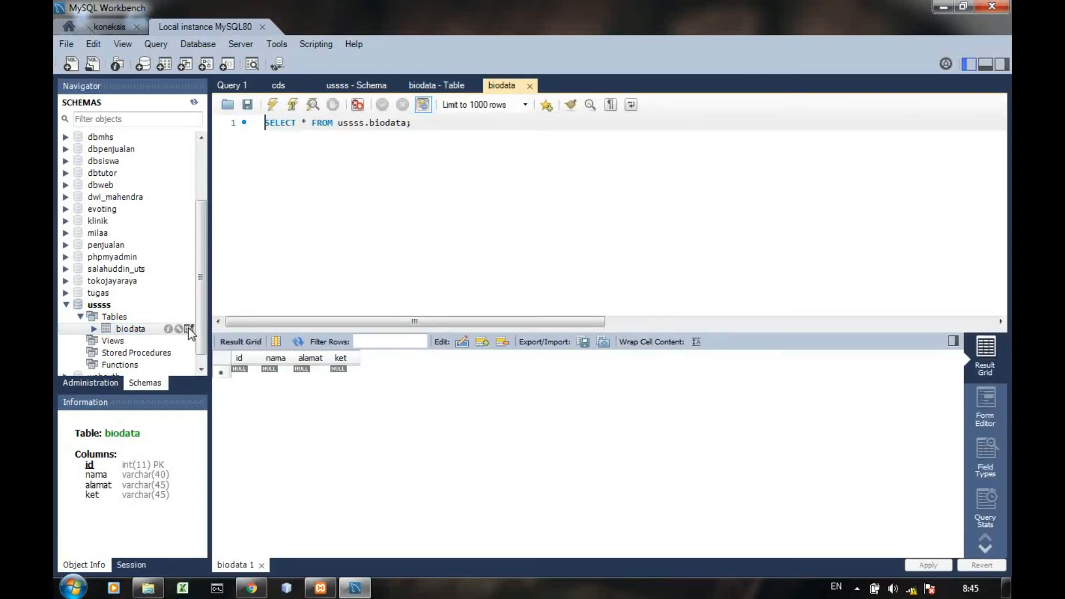
Widen the id, nama, alamat and ket columns of the result grid
{"action": "left_click", "coordinate": [253, 374]}
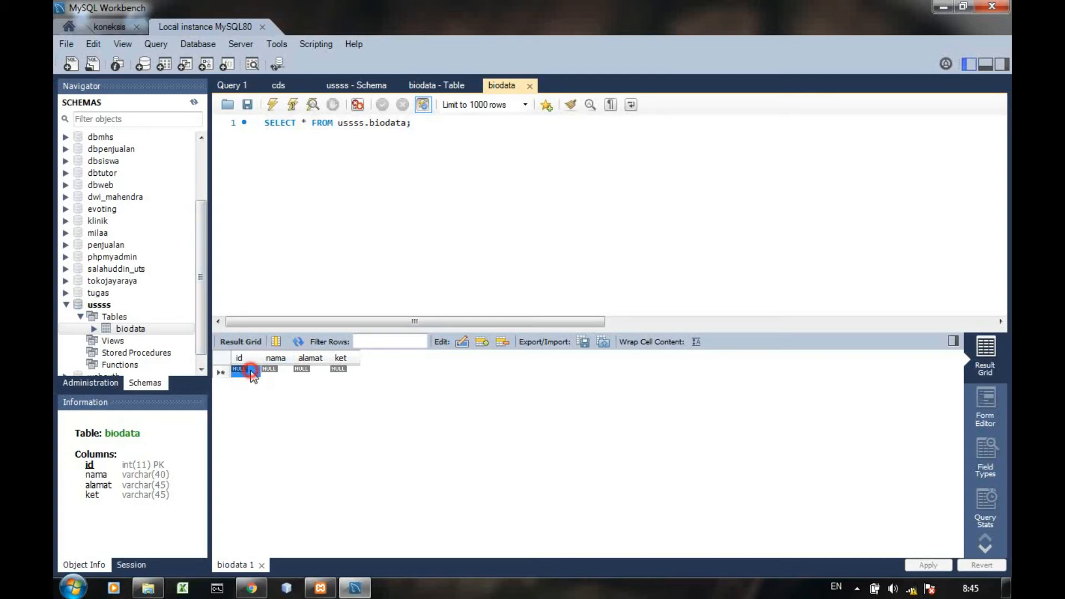
{"action": "left_click_drag", "start_coordinate": [260, 359], "coordinate": [504, 365]}
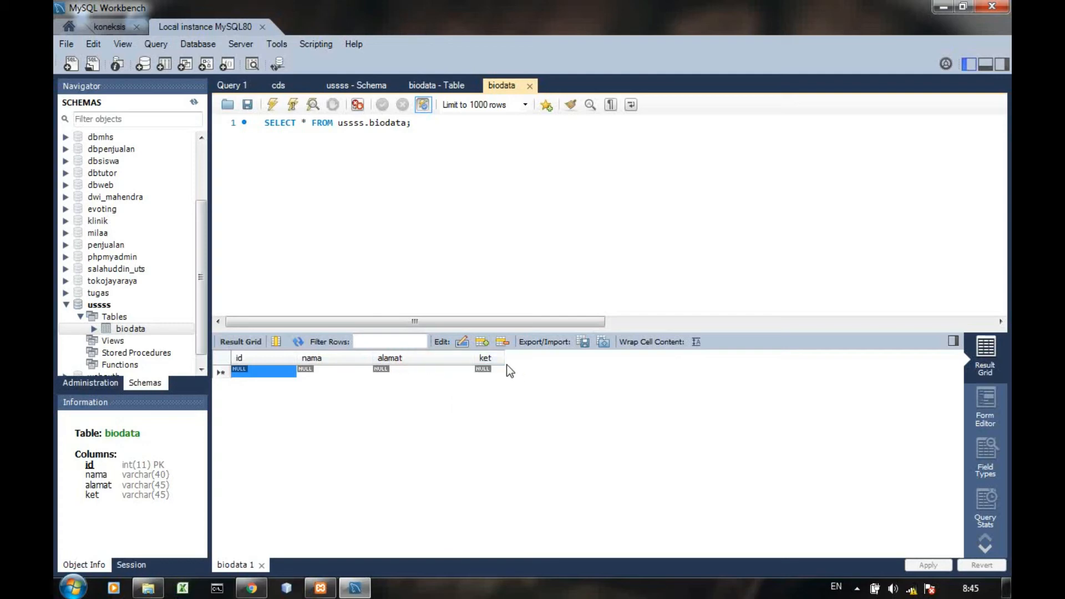
{"action": "left_click_drag", "start_coordinate": [506, 359], "coordinate": [571, 360]}
Insert a biodata row with id 1, nama saaa, alamat uuuuu and ket kkk, and apply it to the database
{"action": "double_click", "coordinate": [281, 372]}
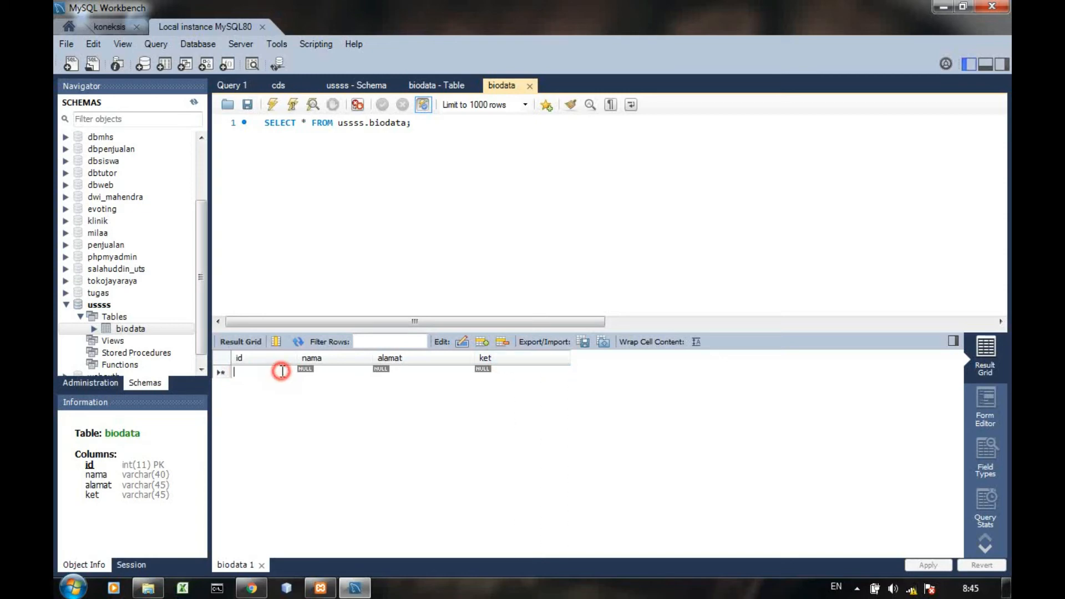
{"action": "type", "text": "1"}
{"action": "double_click", "coordinate": [317, 369]}
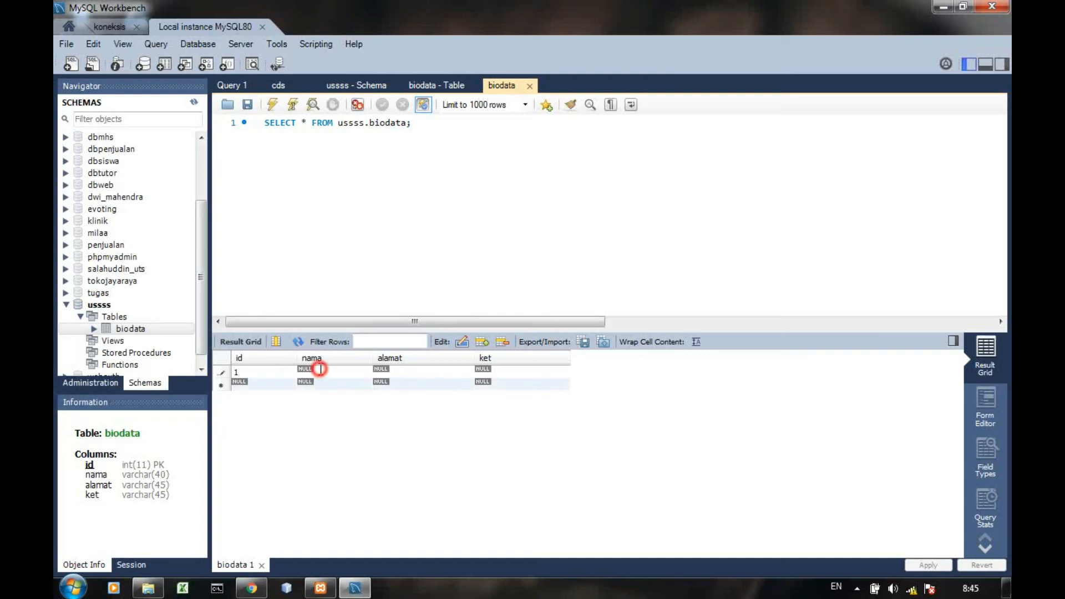
{"action": "type", "text": "saaa"}
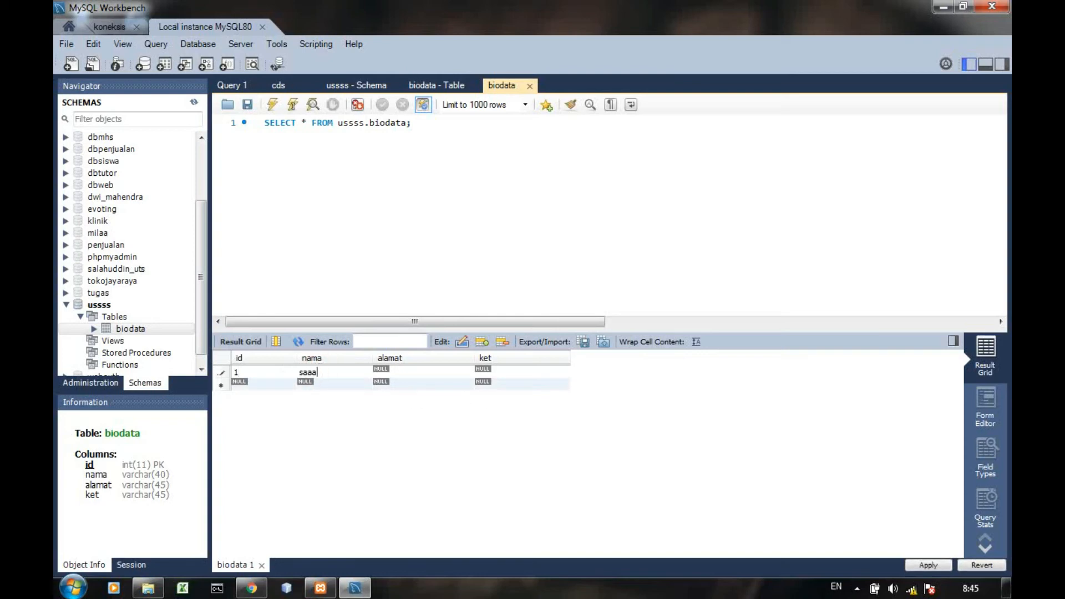
{"action": "double_click", "coordinate": [400, 370]}
{"action": "type", "text": "uuuuu"}
{"action": "double_click", "coordinate": [486, 370]}
{"action": "type", "text": "kk"}
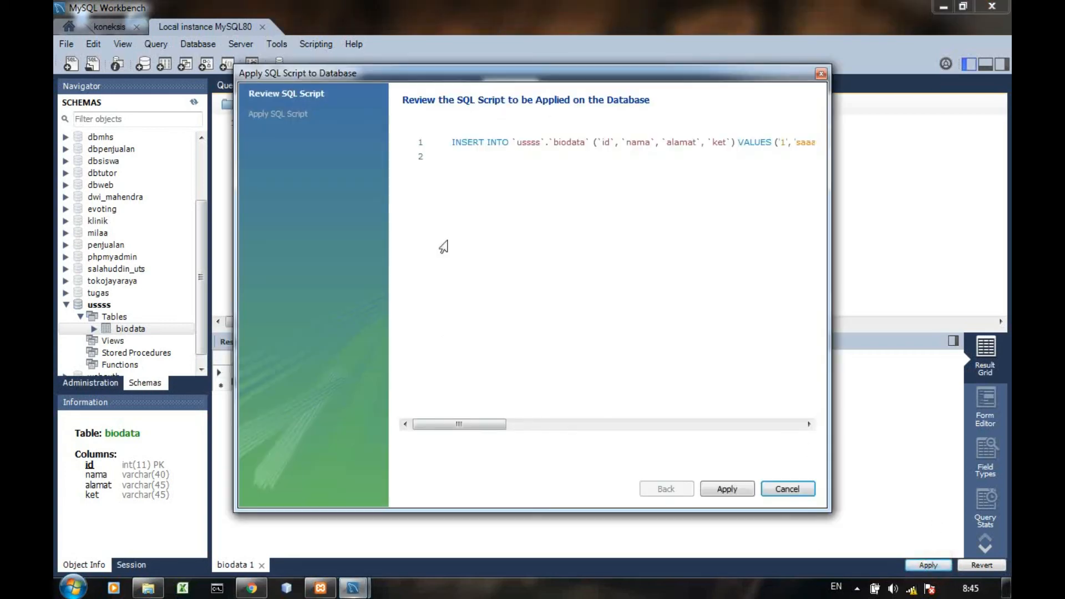
{"action": "left_click", "coordinate": [726, 488]}
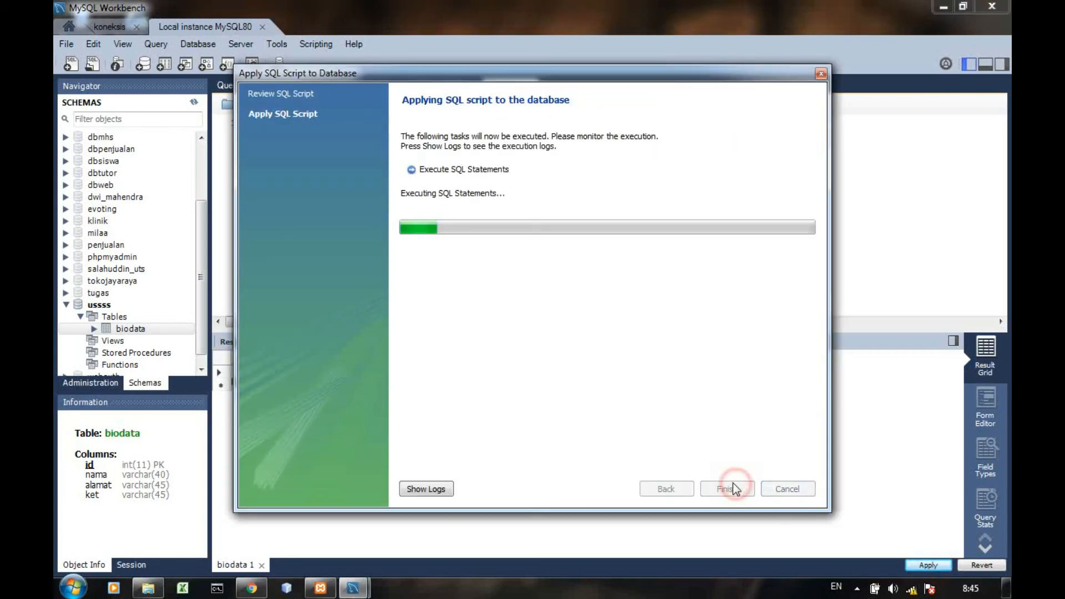
{"action": "left_click", "coordinate": [731, 493]}
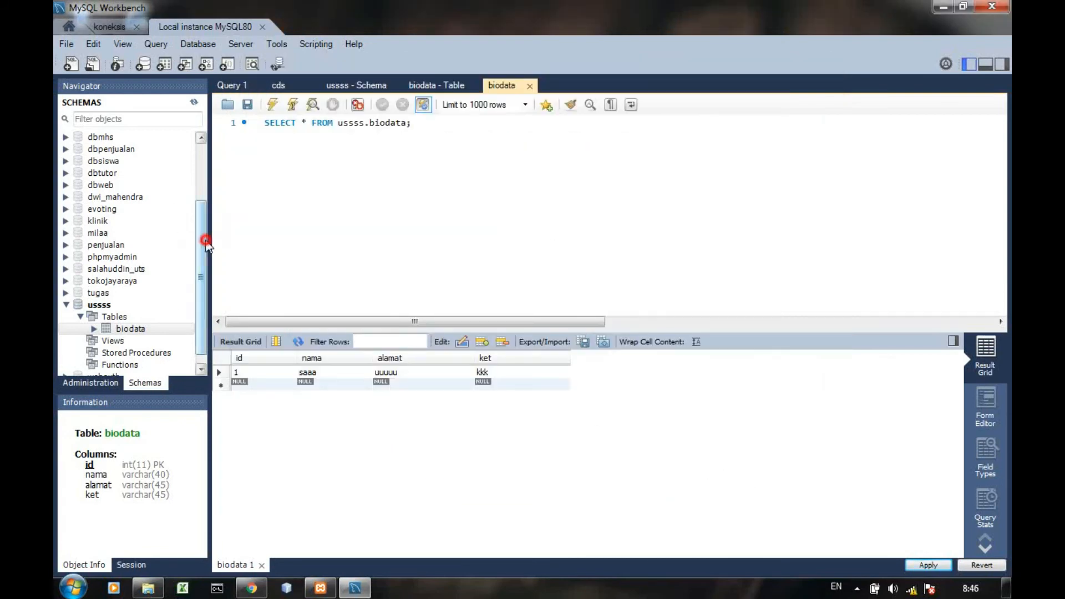
{"action": "left_click_drag", "start_coordinate": [206, 244], "coordinate": [210, 190]}
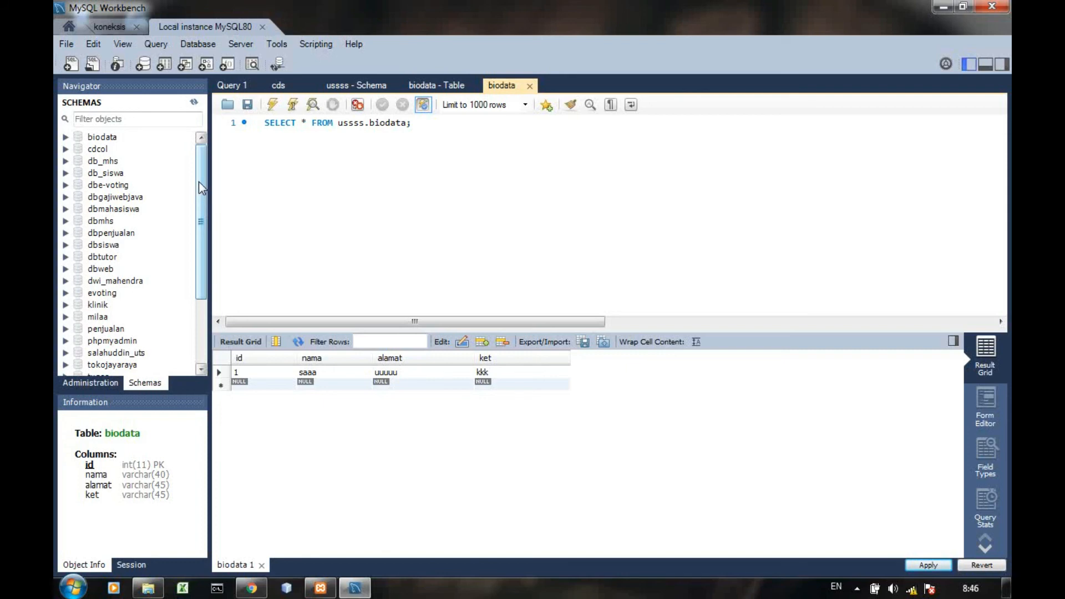
{"action": "mouse_move", "coordinate": [199, 182]}
{"action": "left_mouse_down"}
{"action": "mouse_move", "coordinate": [199, 249]}
{"action": "mouse_move", "coordinate": [204, 170]}
{"action": "left_mouse_up"}
{"action": "left_click_drag", "start_coordinate": [200, 211], "coordinate": [202, 259]}
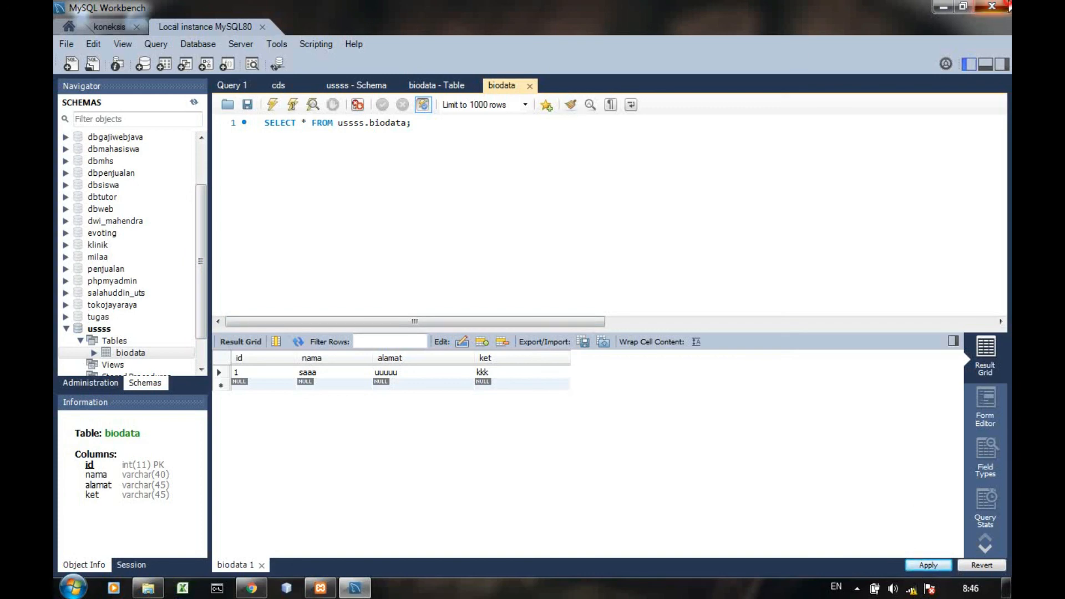
Close MySQL Workbench and refresh the Windows desktop
{"action": "left_click", "coordinate": [992, 6]}
{"action": "right_click", "coordinate": [886, 23]}
{"action": "left_click", "coordinate": [888, 65]}
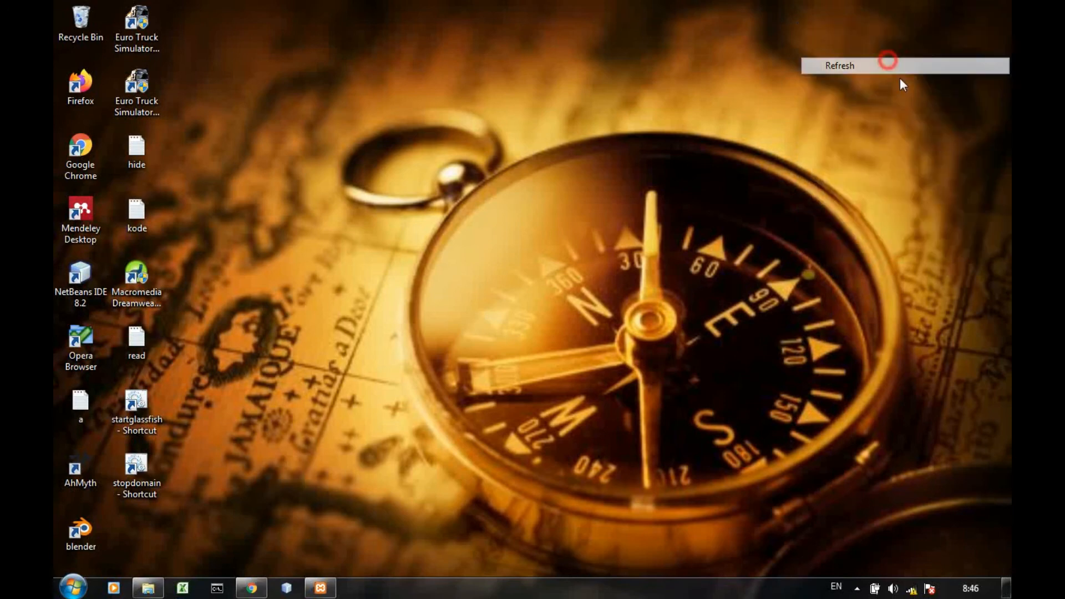